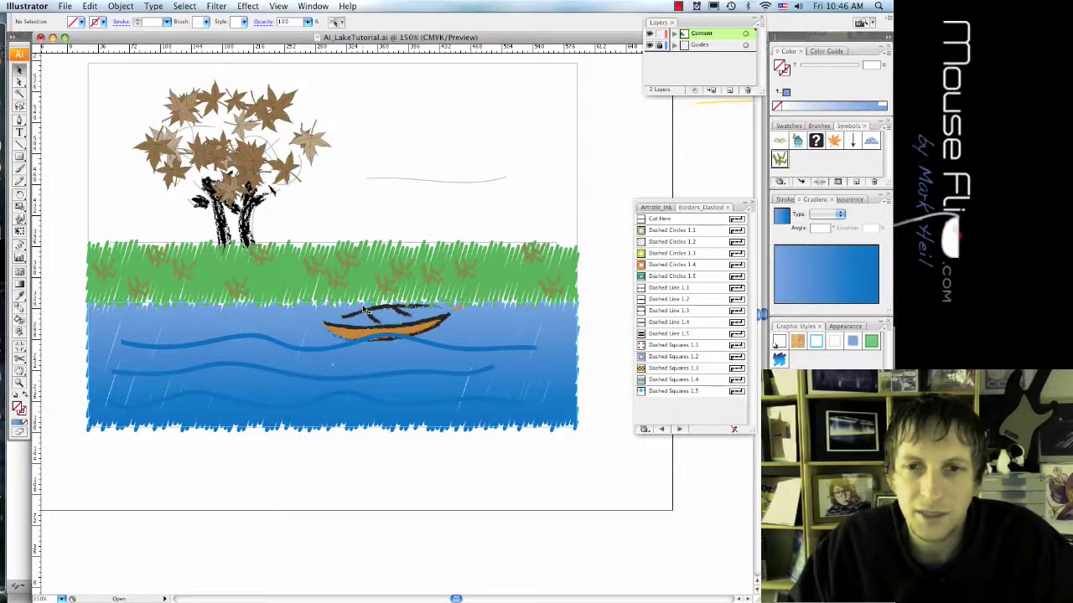
# Step: Add the sketchy blue ring and the yellow line beside the artboard to the swatches as pattern swatches
pyautogui.hscroll(10, 531, 316)
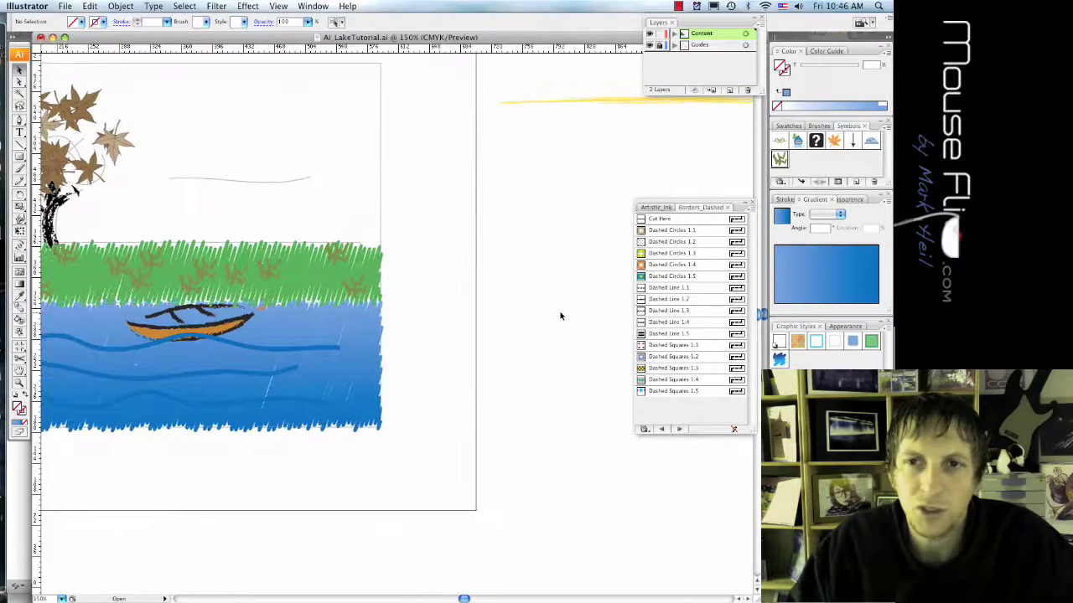
pyautogui.scroll(5, 579, 311)
pyautogui.hscroll(5, 560, 304)
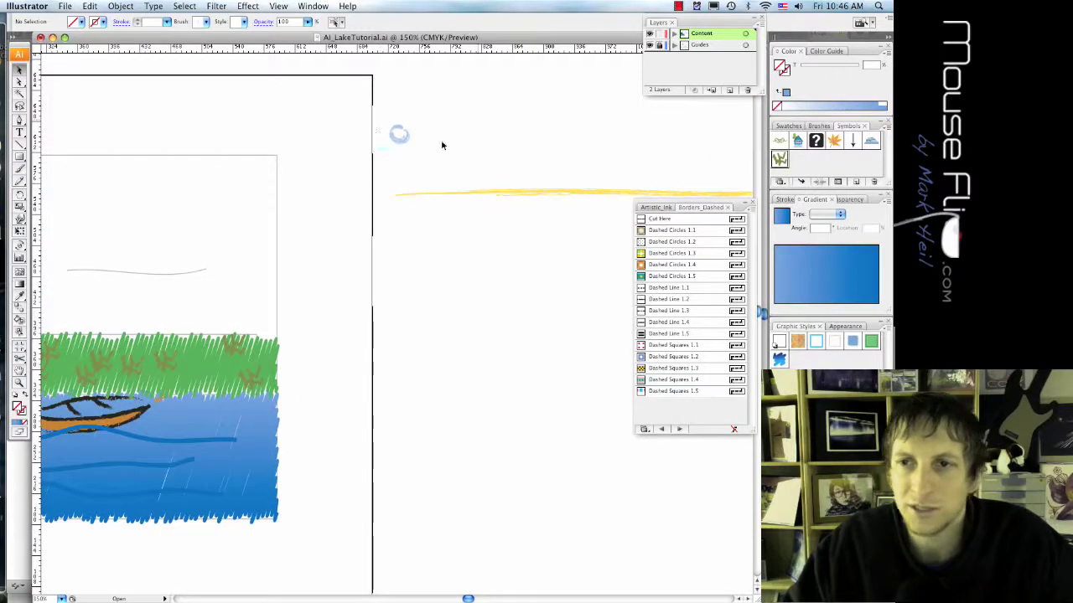
pyautogui.moveTo(377, 130); pyautogui.dragTo(452, 158)
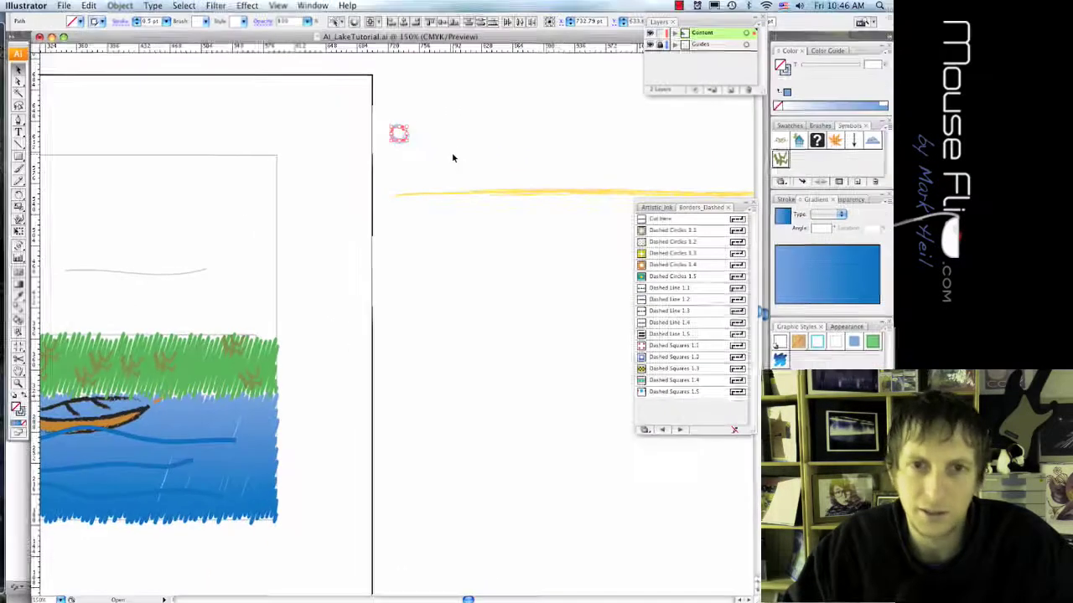
pyautogui.scroll(2, 452, 158)
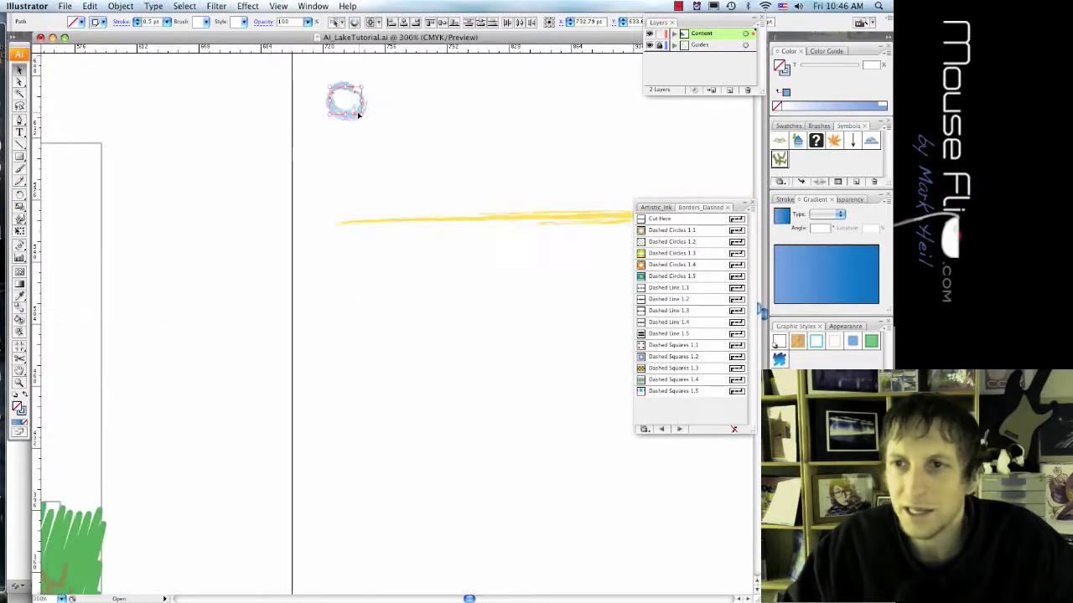
pyautogui.moveTo(534, 133); pyautogui.dragTo(829, 157)
pyautogui.click(794, 125)
pyautogui.moveTo(495, 189)
pyautogui.mouseDown()
pyautogui.moveTo(538, 271)
pyautogui.moveTo(539, 252)
pyautogui.moveTo(636, 201)
pyautogui.moveTo(824, 167)
pyautogui.mouseUp()
pyautogui.click(534, 290)
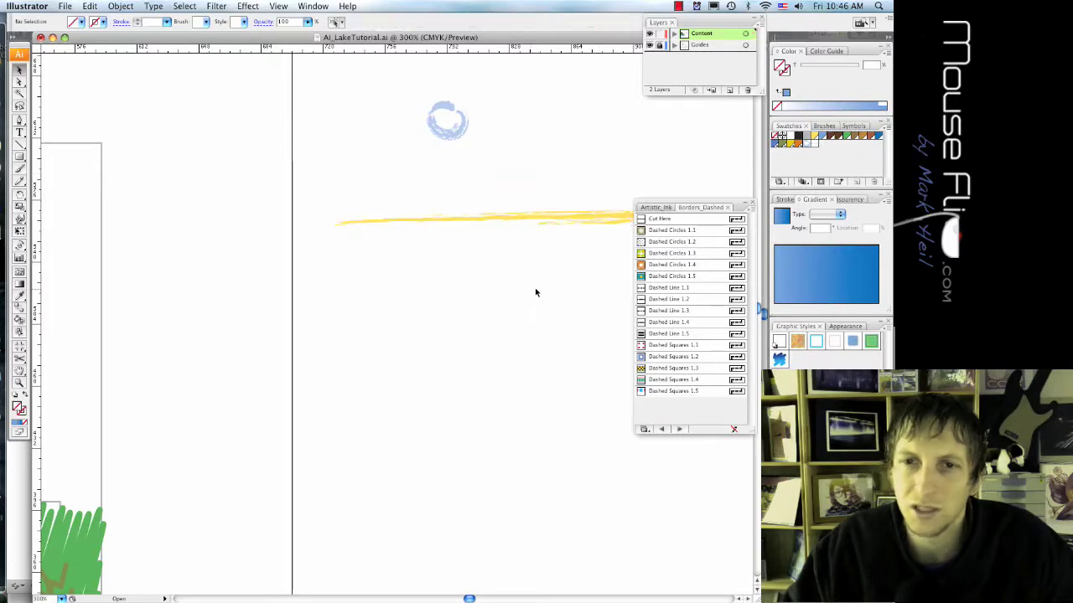
# Step: Return to the lake illustration and display the document's brushes
pyautogui.hscroll(-1, 530, 290)
pyautogui.hscroll(-10, 528, 290)
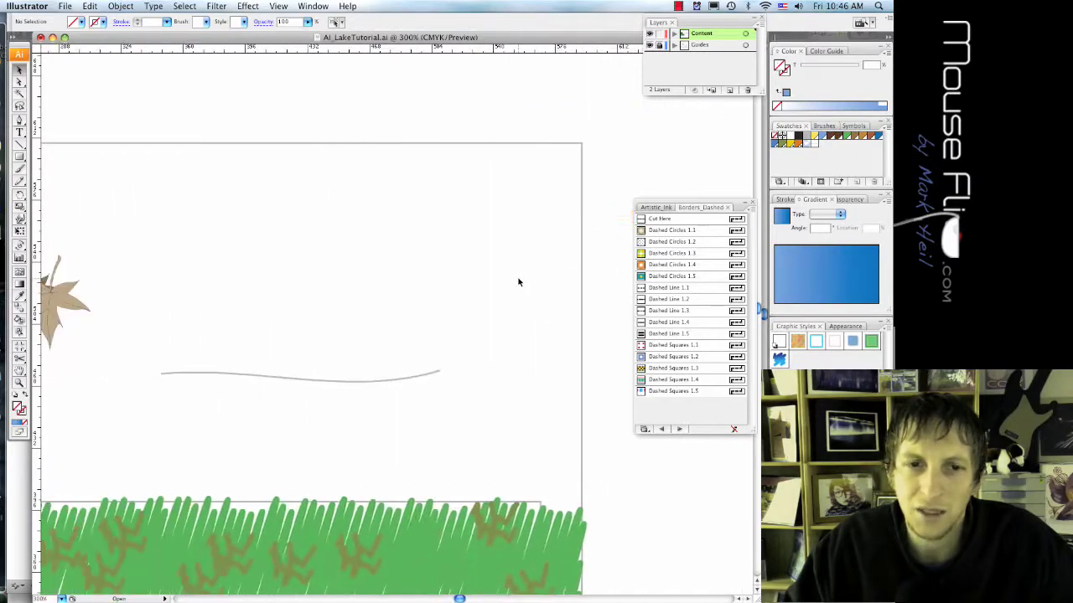
pyautogui.scroll(-2, 517, 282)
pyautogui.hscroll(-3, 518, 279)
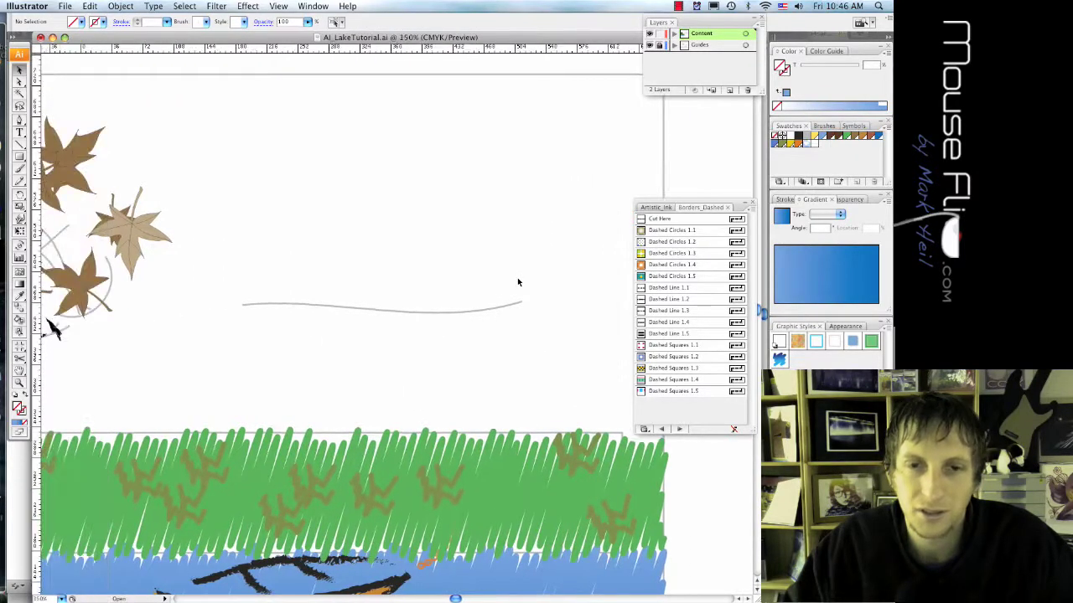
pyautogui.scroll(-2, 518, 280)
pyautogui.scroll(-1, 518, 279)
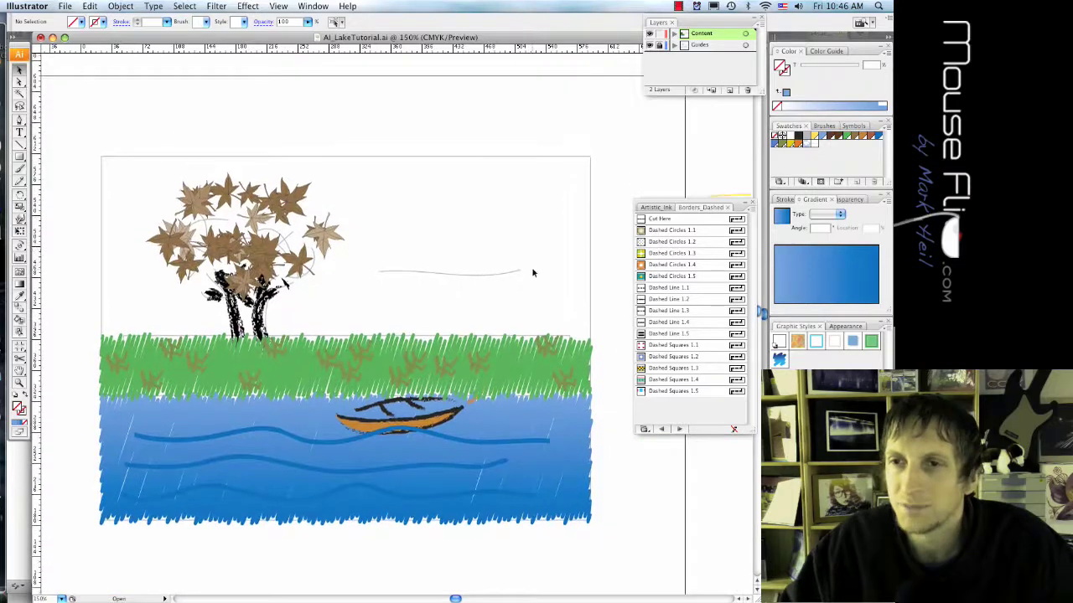
pyautogui.click(822, 126)
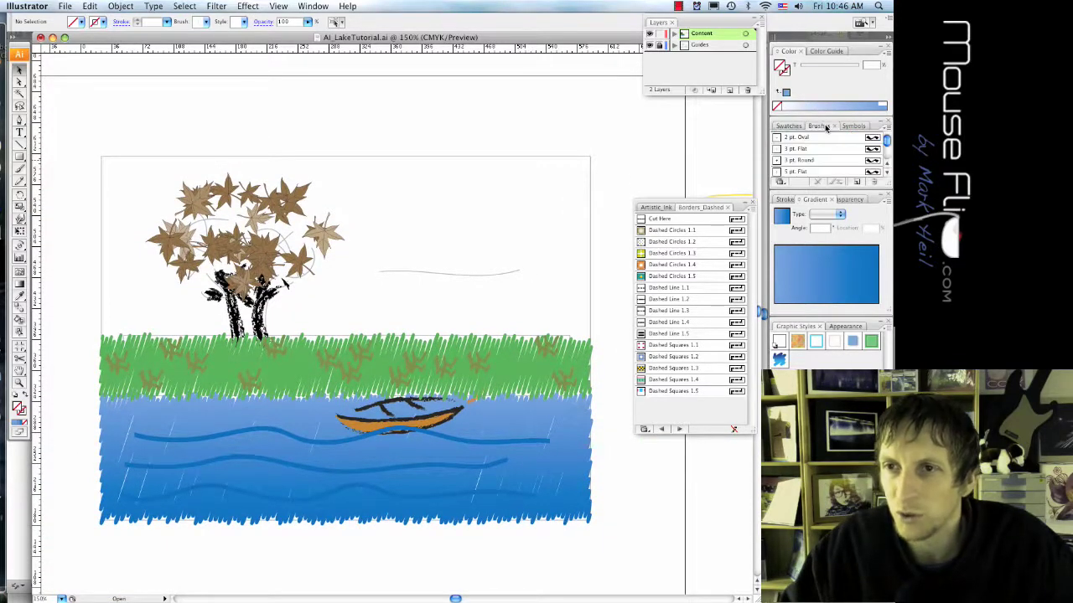
pyautogui.click(887, 130)
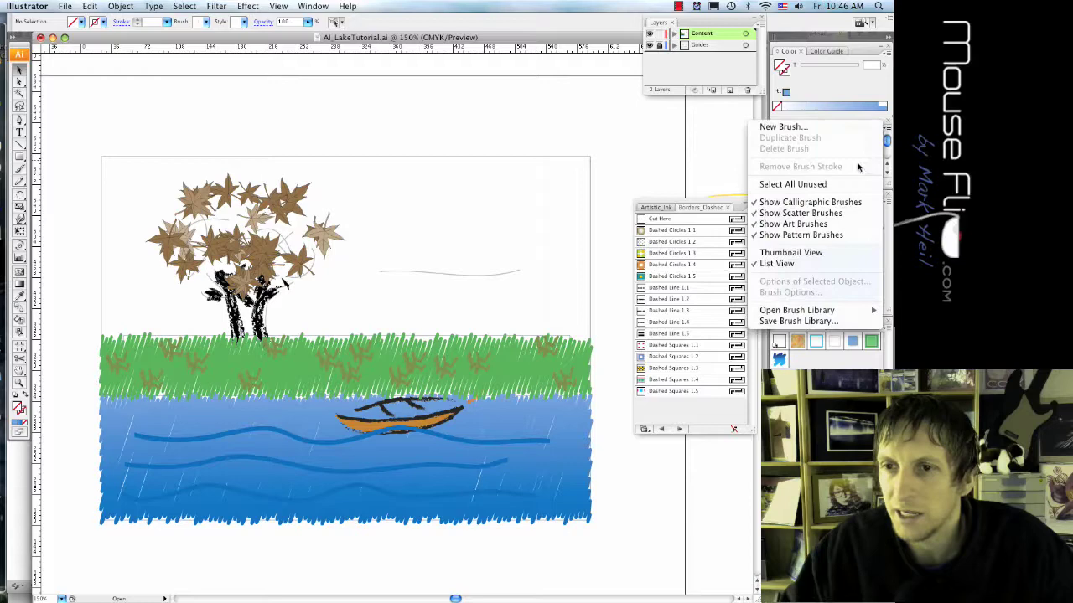
pyautogui.click(716, 151)
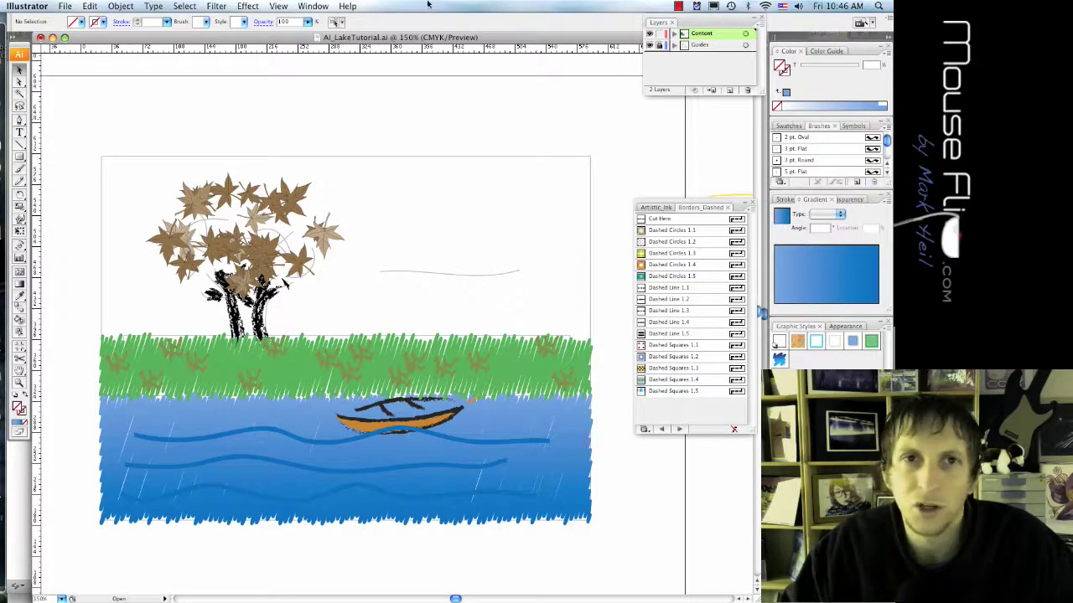
pyautogui.click(309, 7)
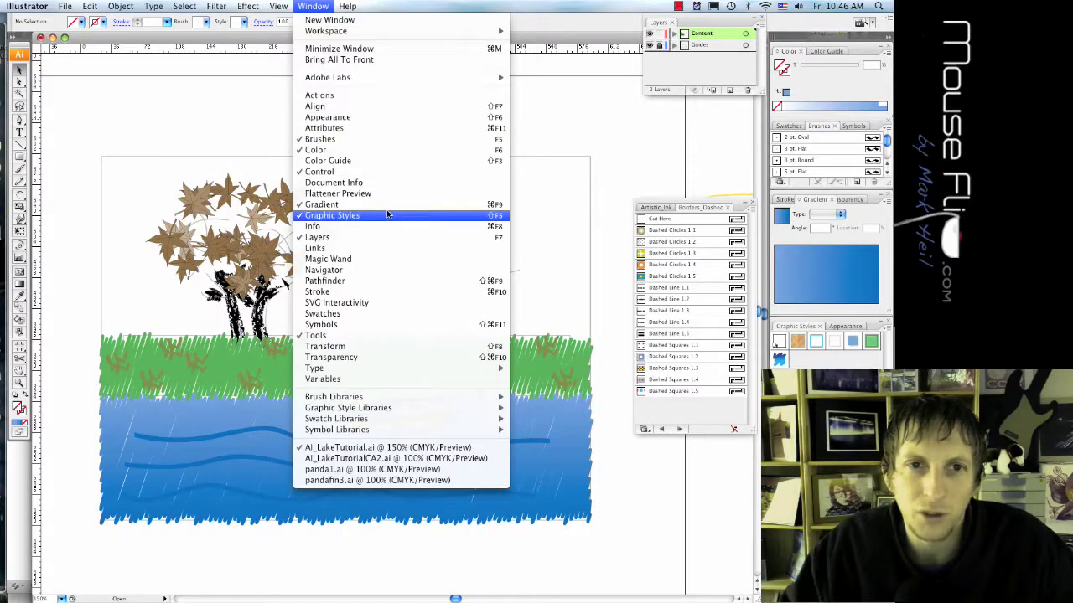
pyautogui.click(555, 135)
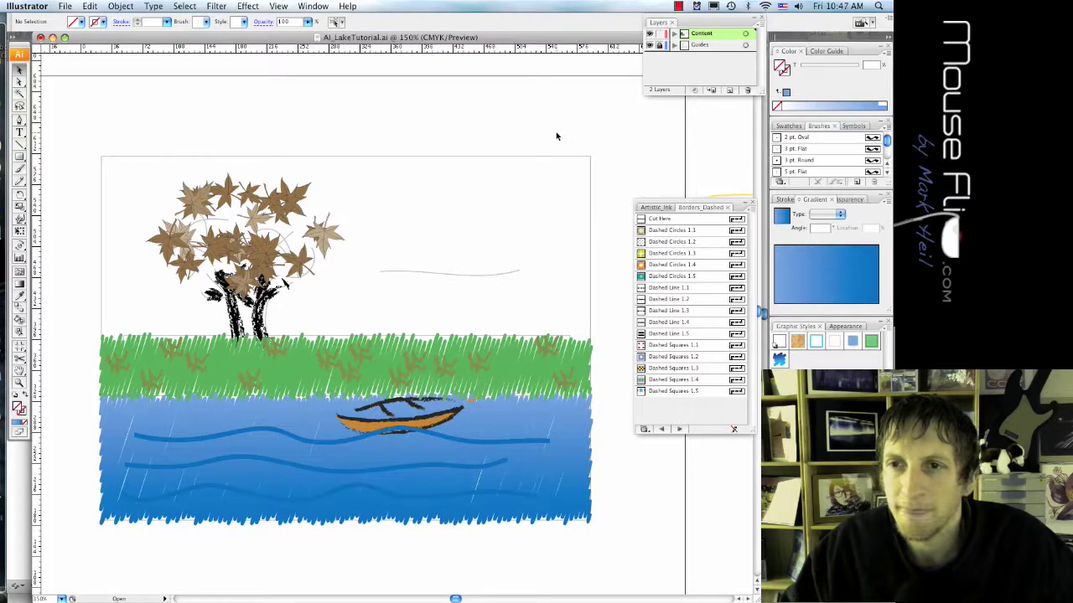
# Step: Start a new pattern brush with New Pattern Swatch 3 as side tile and New Pattern Swatch 4 as outer and inner corner tiles
pyautogui.click(857, 184)
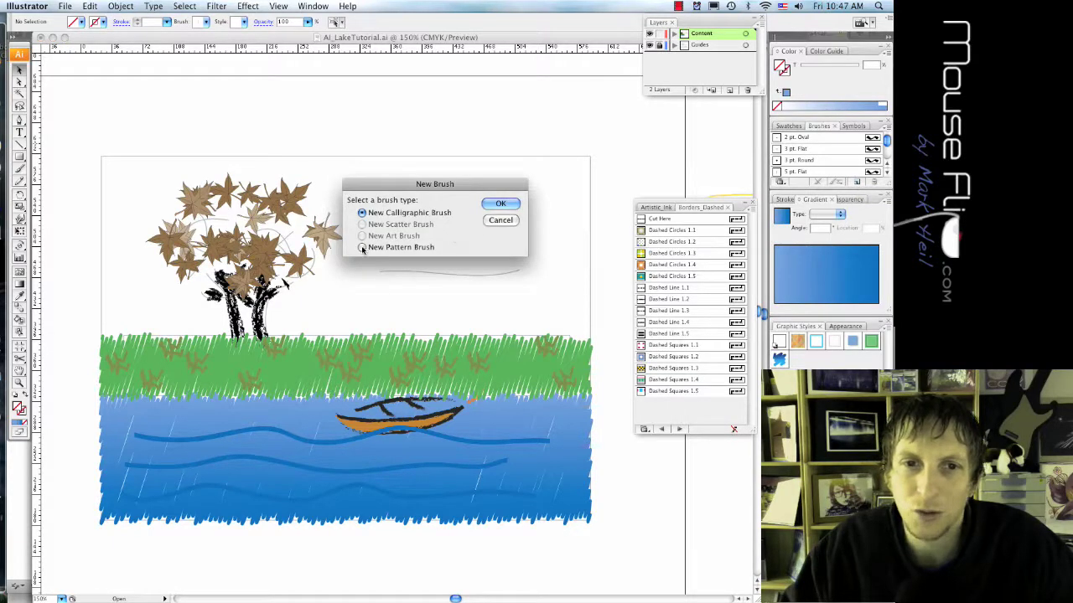
pyautogui.click(500, 204)
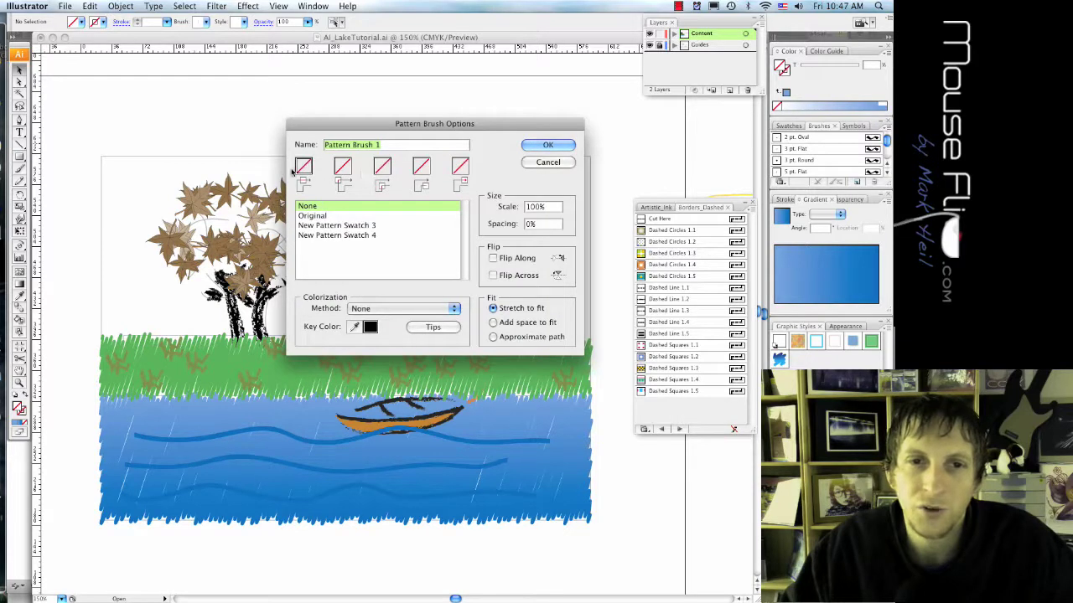
pyautogui.click(366, 226)
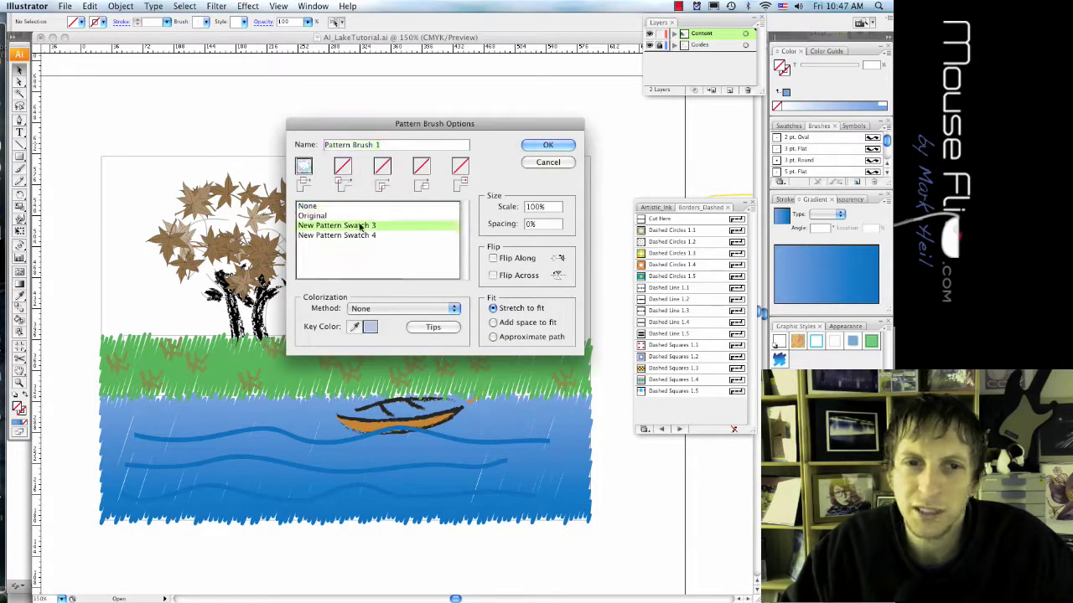
pyautogui.click(343, 167)
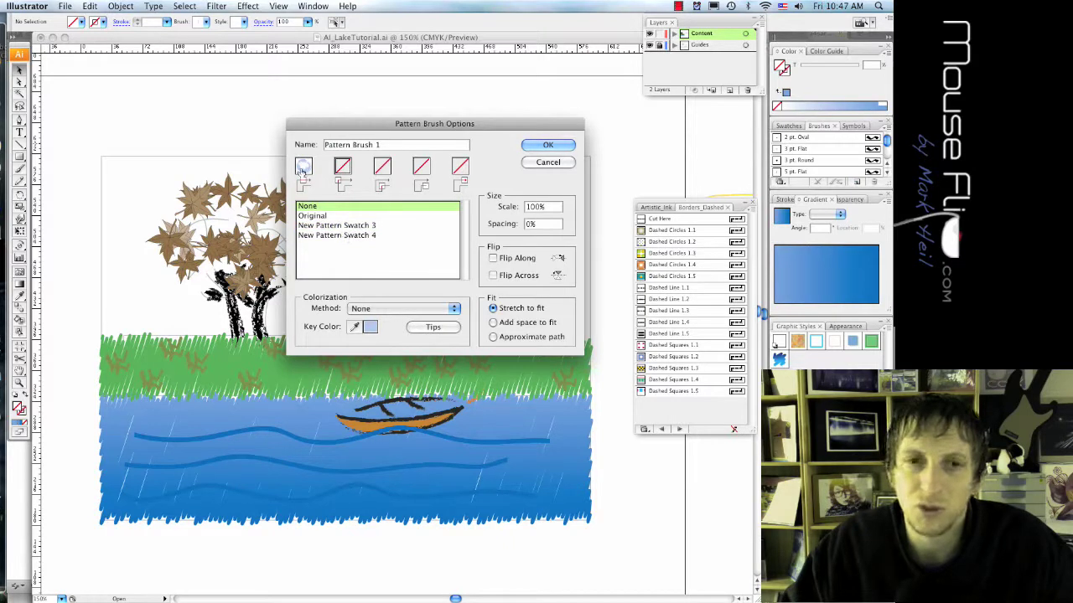
pyautogui.click(349, 236)
pyautogui.click(382, 170)
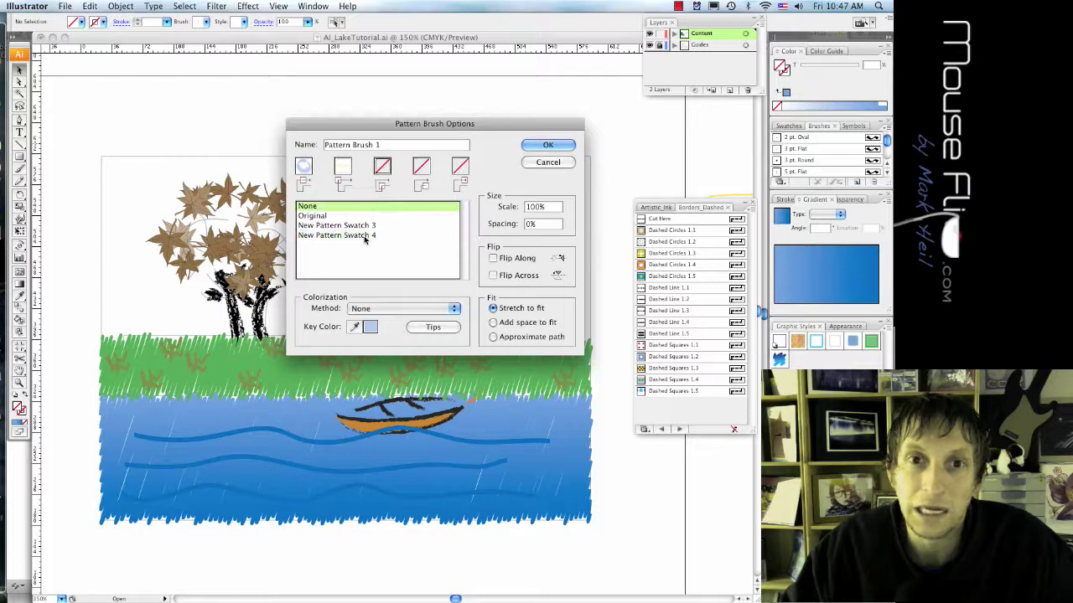
pyautogui.click(364, 237)
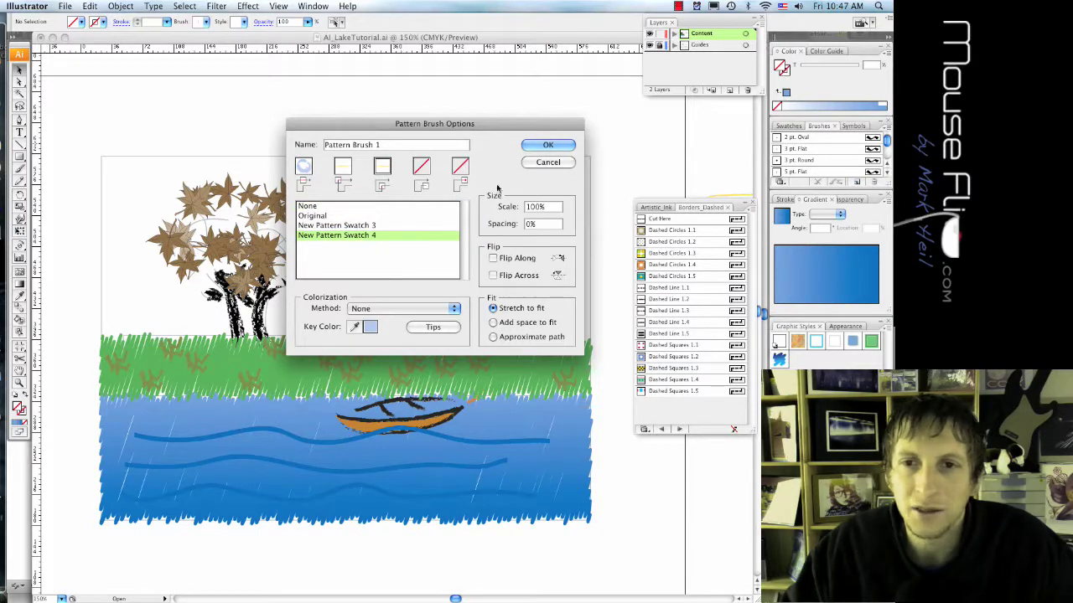
# Step: Set the pattern brush's scale to 200%, name it "border" and create it
pyautogui.moveTo(538, 207); pyautogui.dragTo(512, 207)
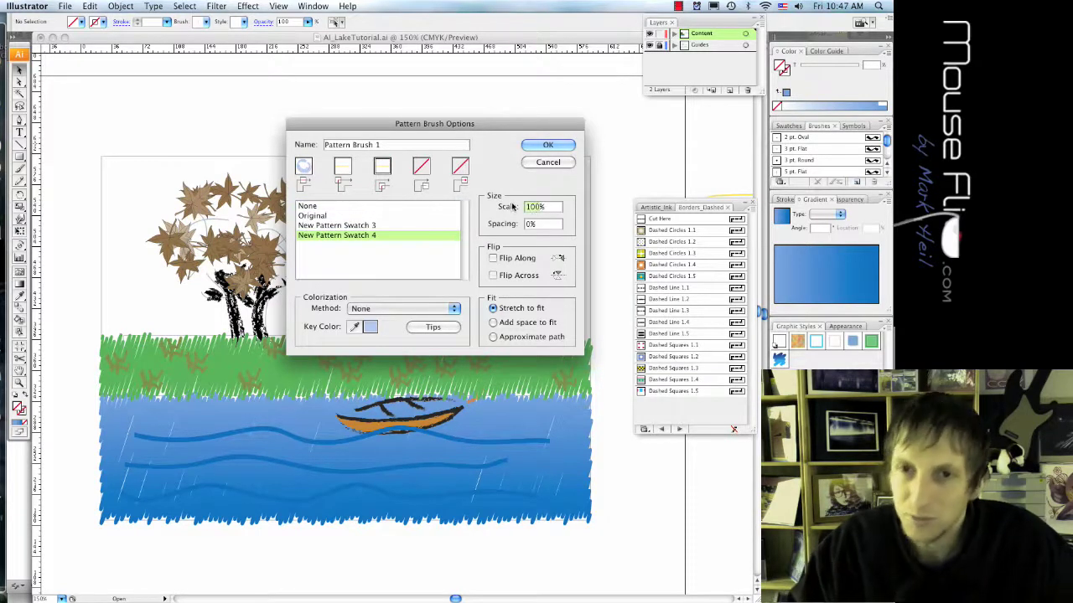
pyautogui.write('200')
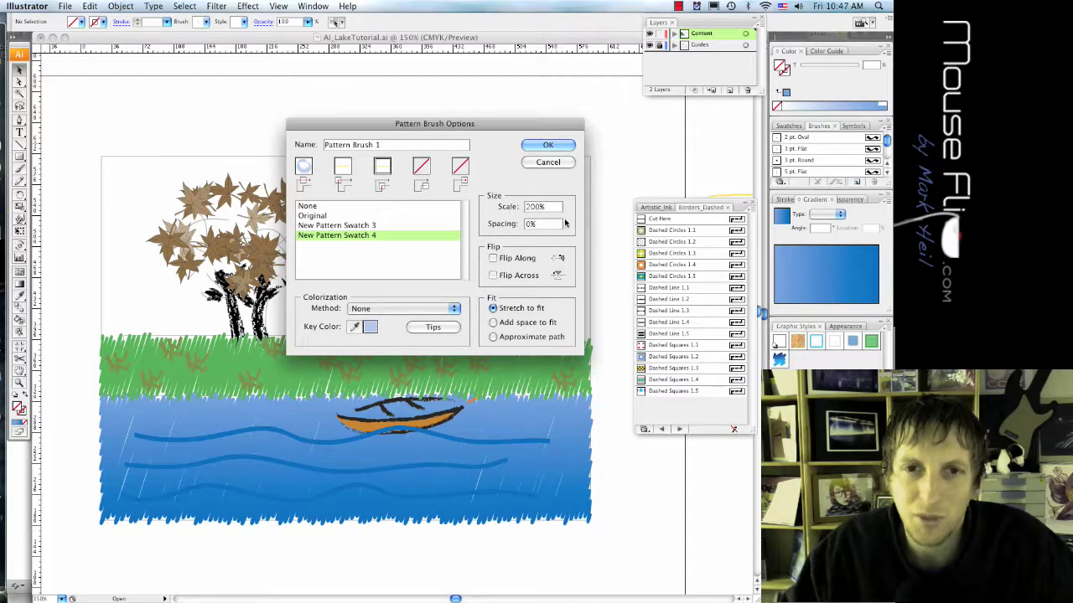
pyautogui.tripleClick(416, 149)
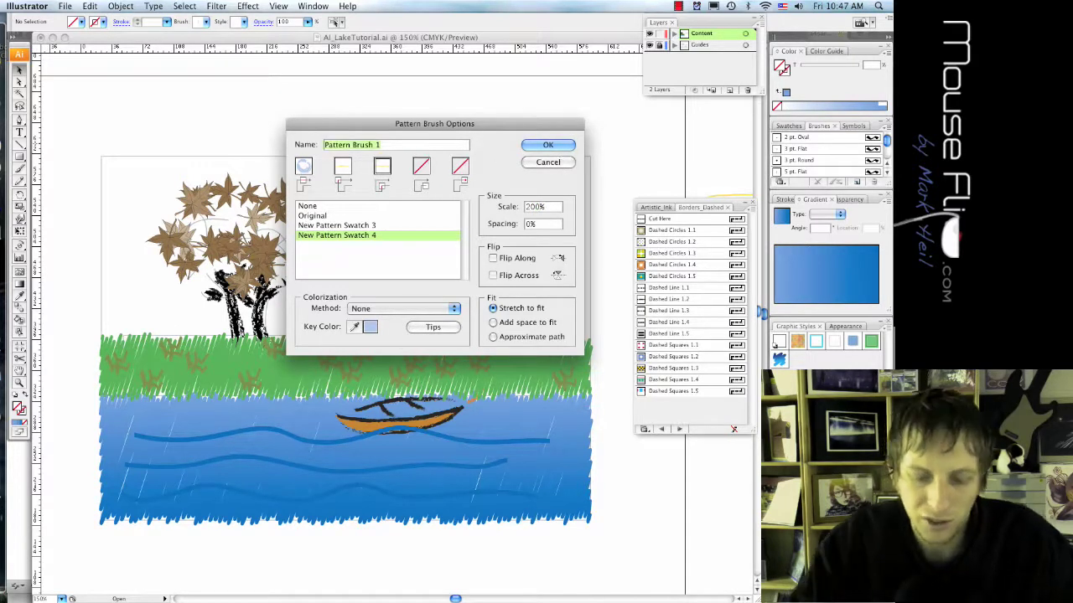
pyautogui.write('border')
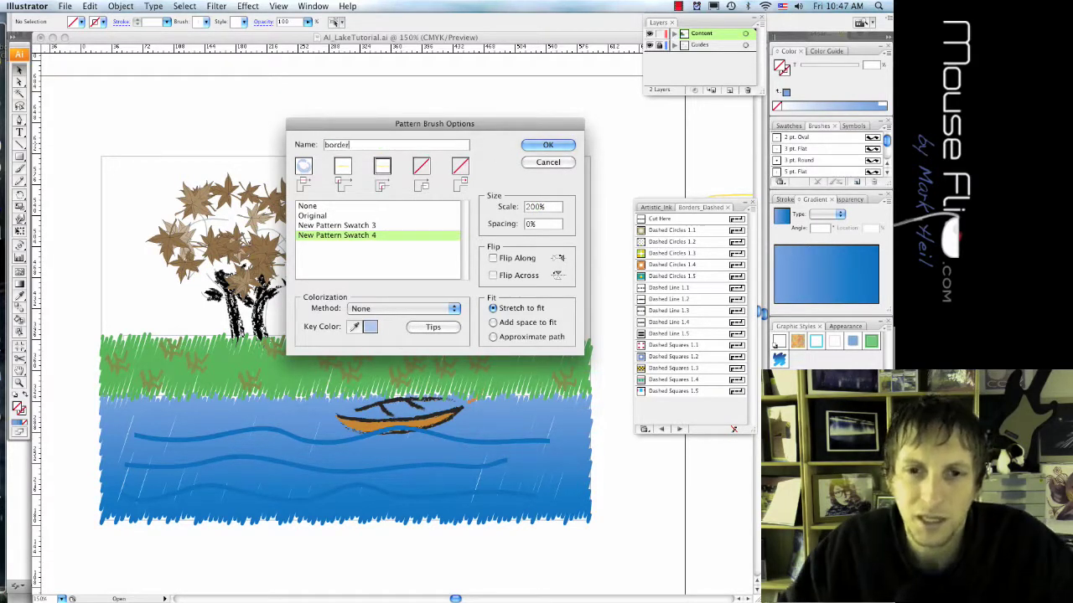
pyautogui.click(548, 146)
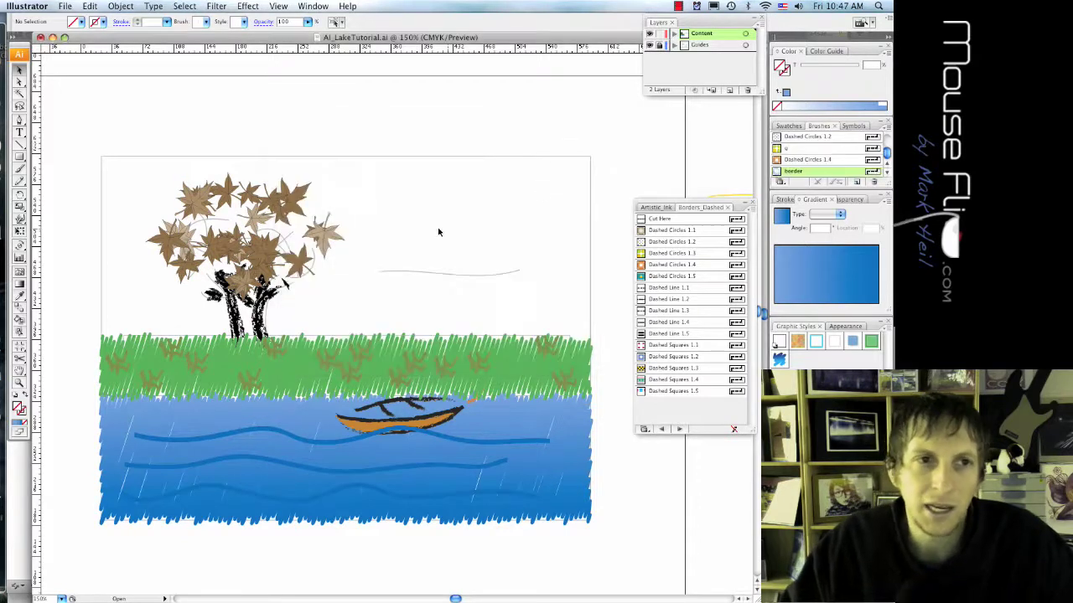
# Step: Draw a rectangle of about 567 × 422 pt framing the whole lake picture and apply the border brush to it
pyautogui.click(21, 157)
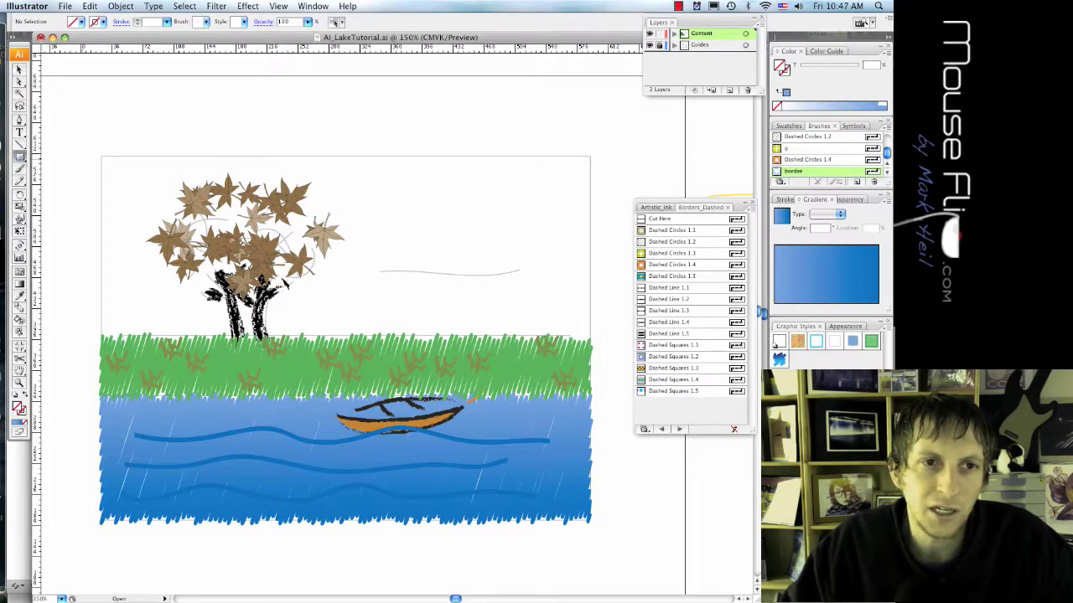
pyautogui.moveTo(102, 156); pyautogui.dragTo(590, 522)
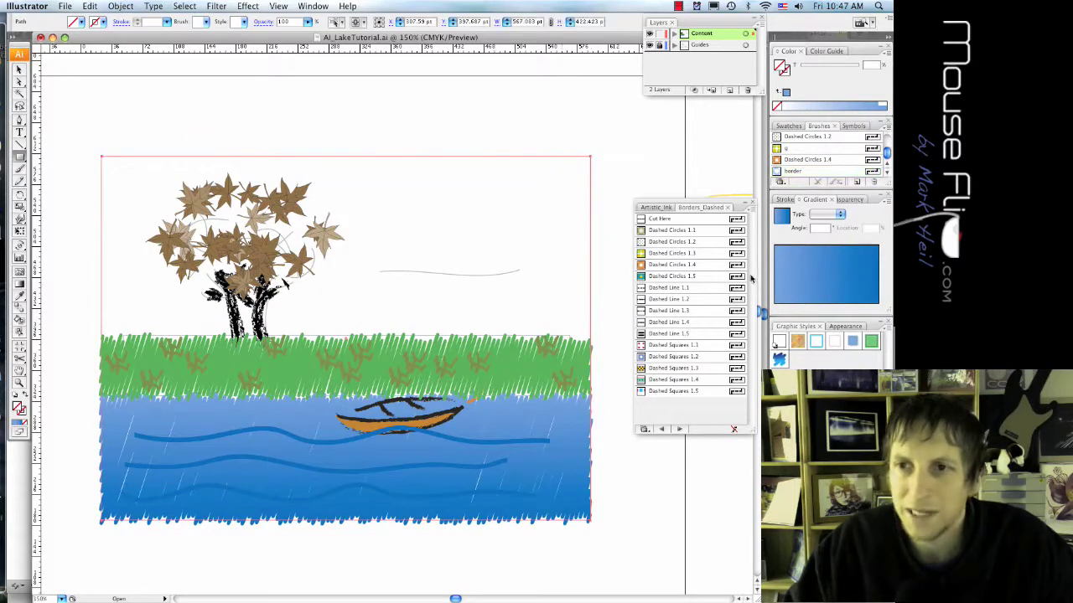
pyautogui.click(811, 172)
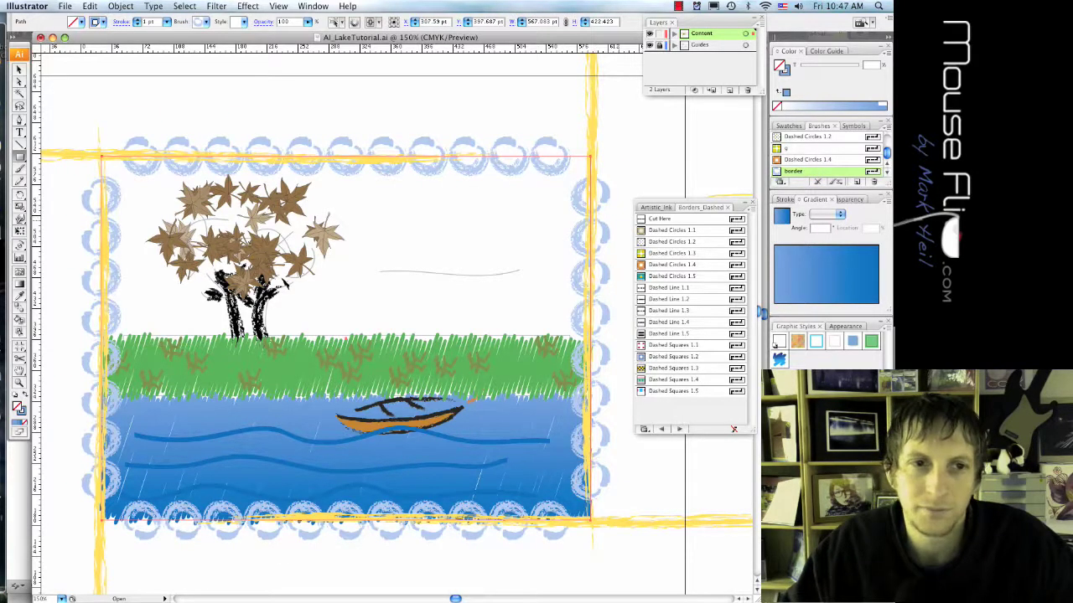
pyautogui.press('super+z')
pyautogui.click(788, 172)
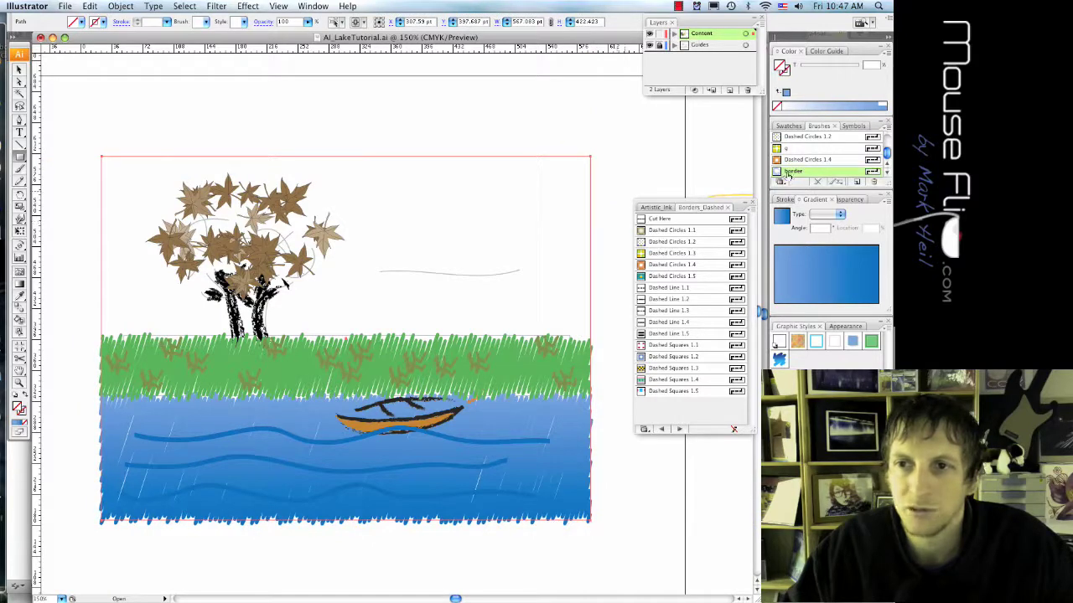
# Step: Review the border brush's side, outer corner and inner corner tiles, leaving each set to Original
pyautogui.doubleClick(778, 172)
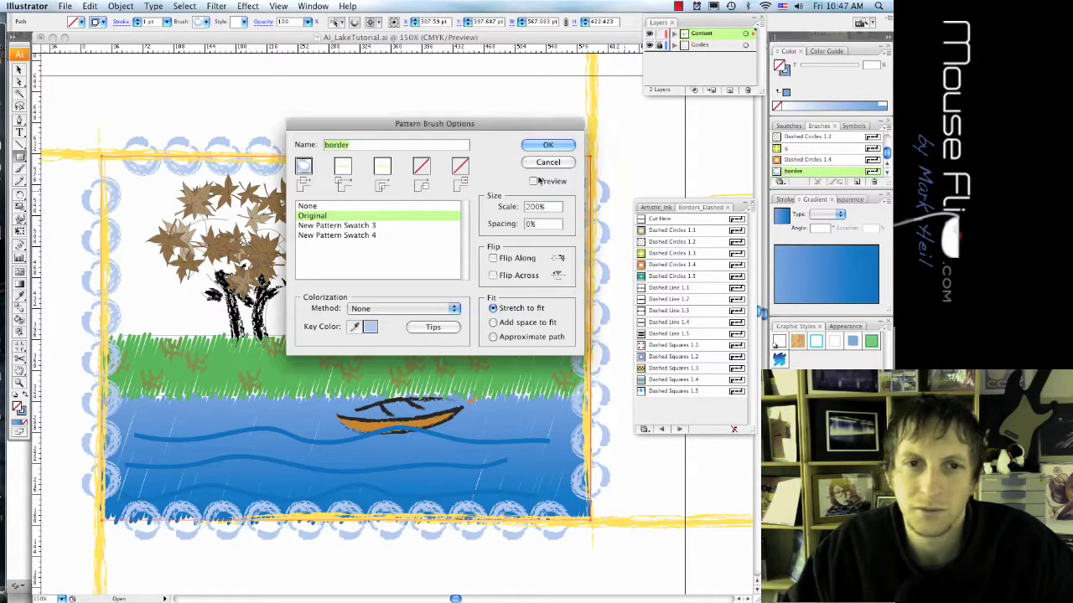
pyautogui.click(308, 207)
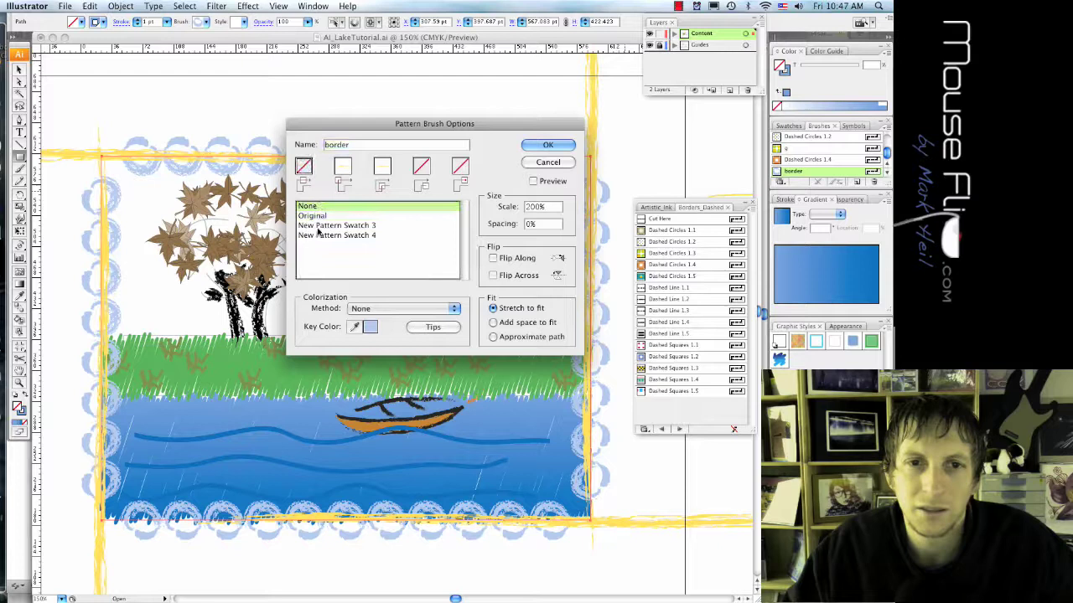
pyautogui.click(316, 216)
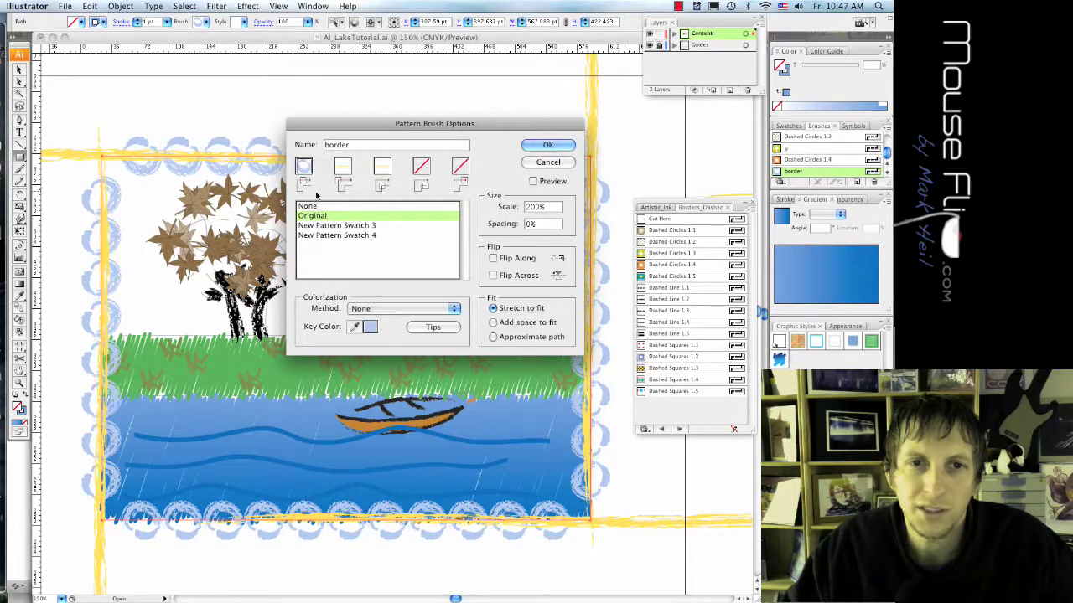
pyautogui.click(344, 168)
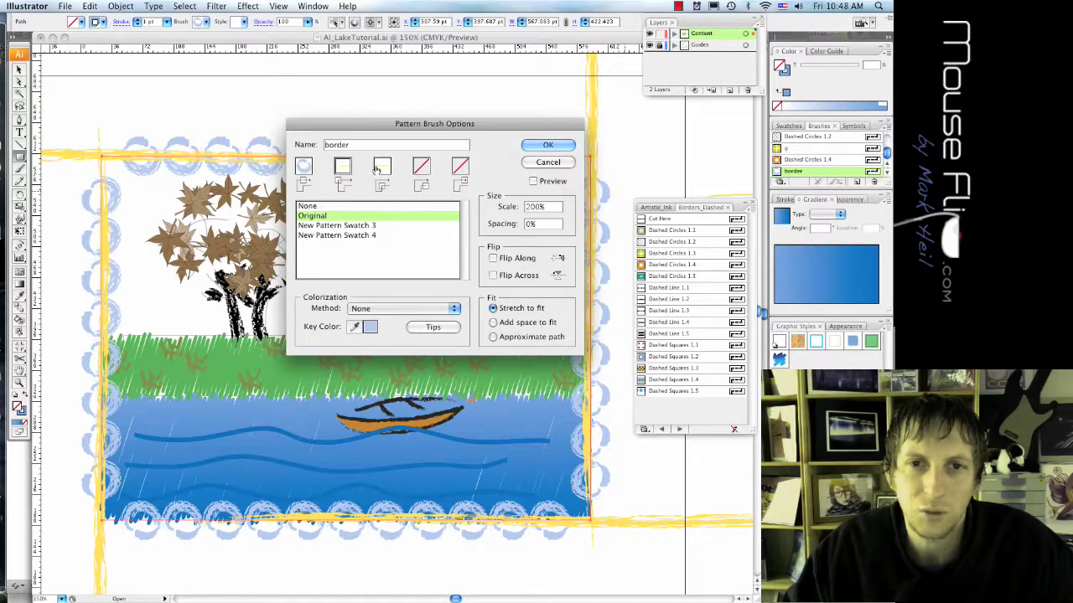
pyautogui.click(378, 167)
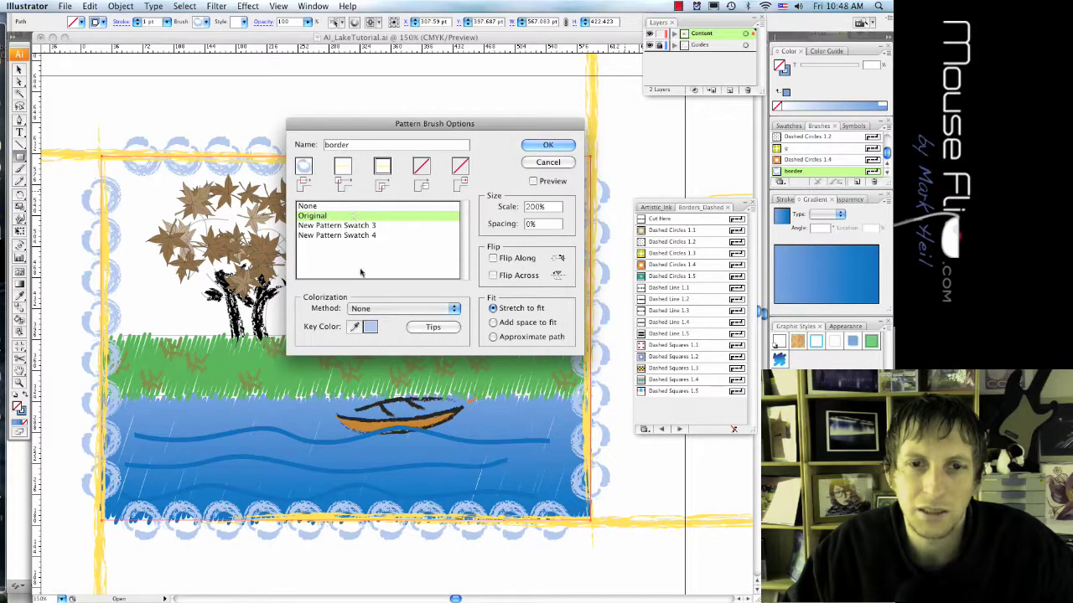
pyautogui.click(548, 145)
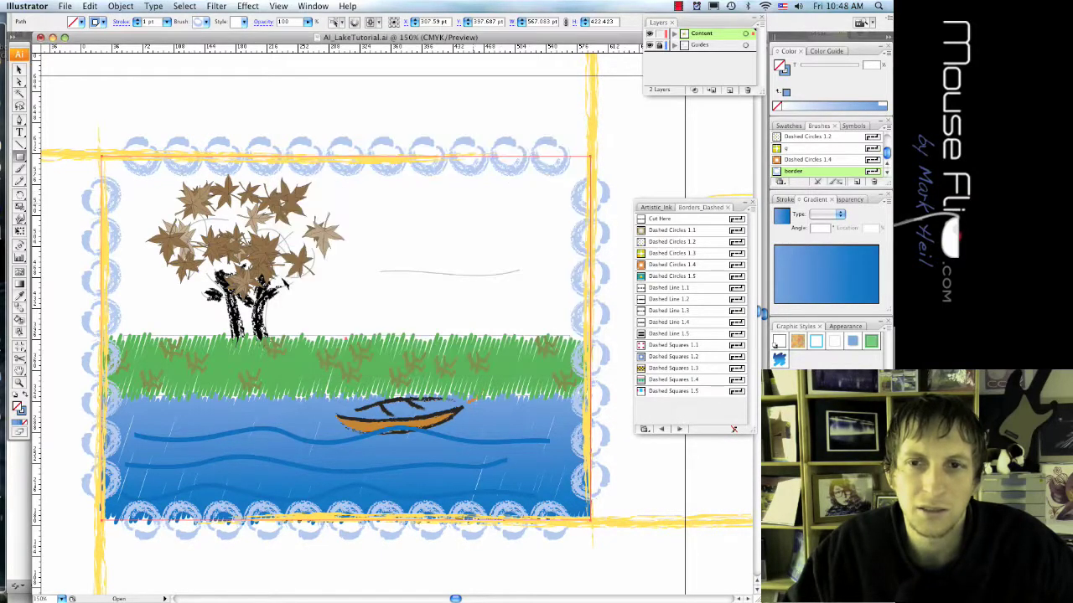
pyautogui.click(469, 203)
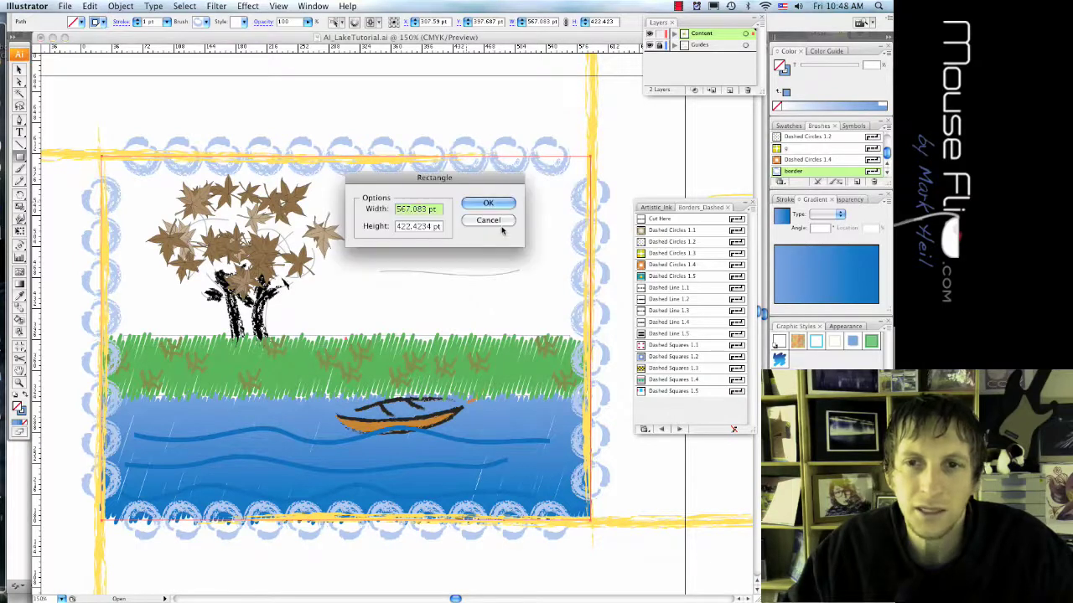
# Step: Dismiss the rectangle size dialog and delete the loose ring and line samples beside the lake artboard
pyautogui.click(497, 222)
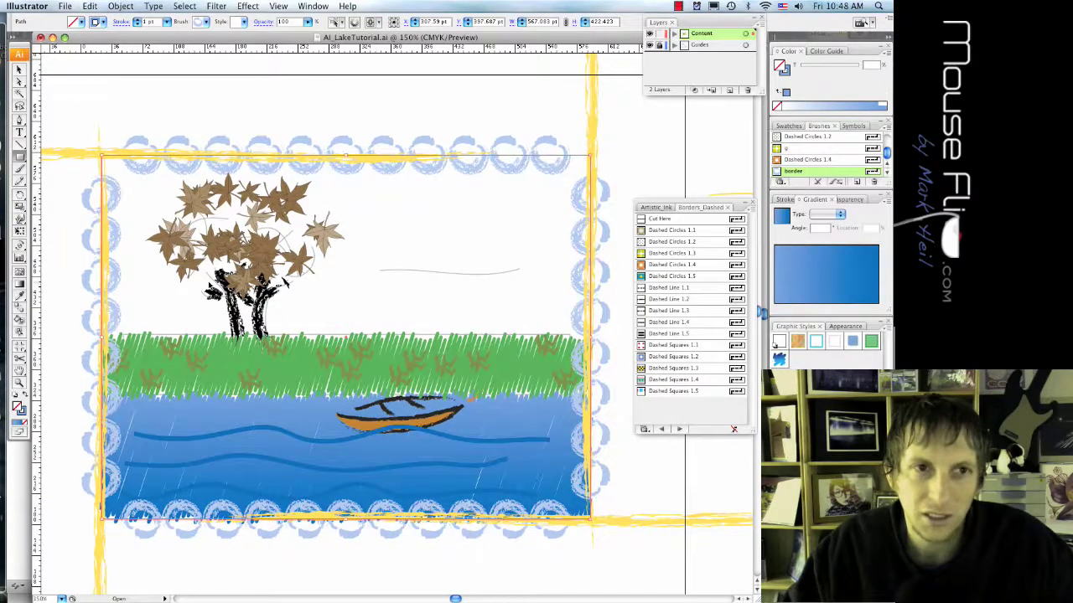
pyautogui.click(20, 71)
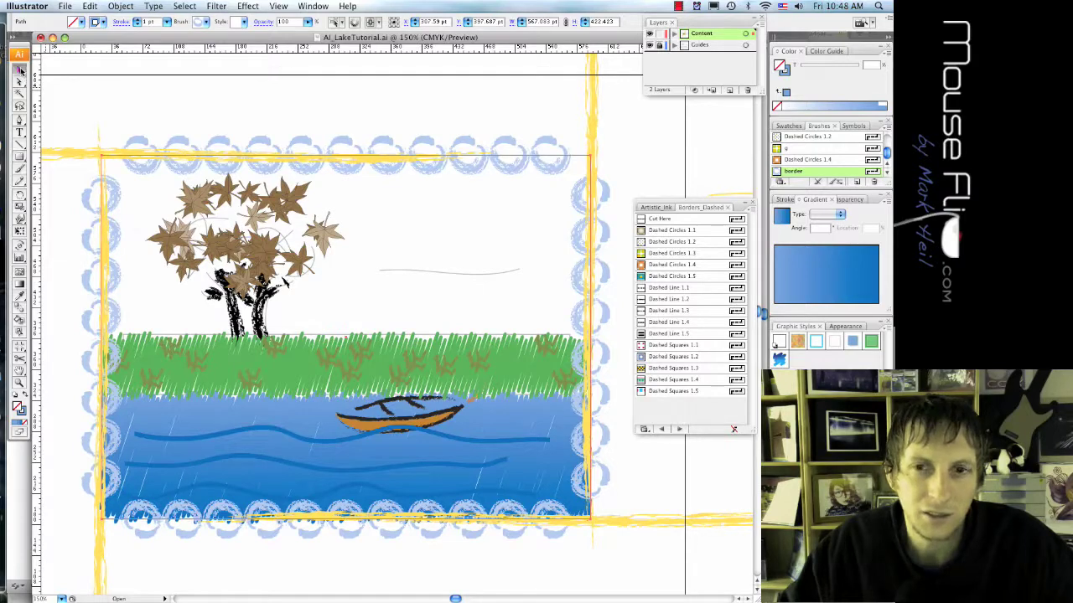
pyautogui.scroll(-2, 113, 154)
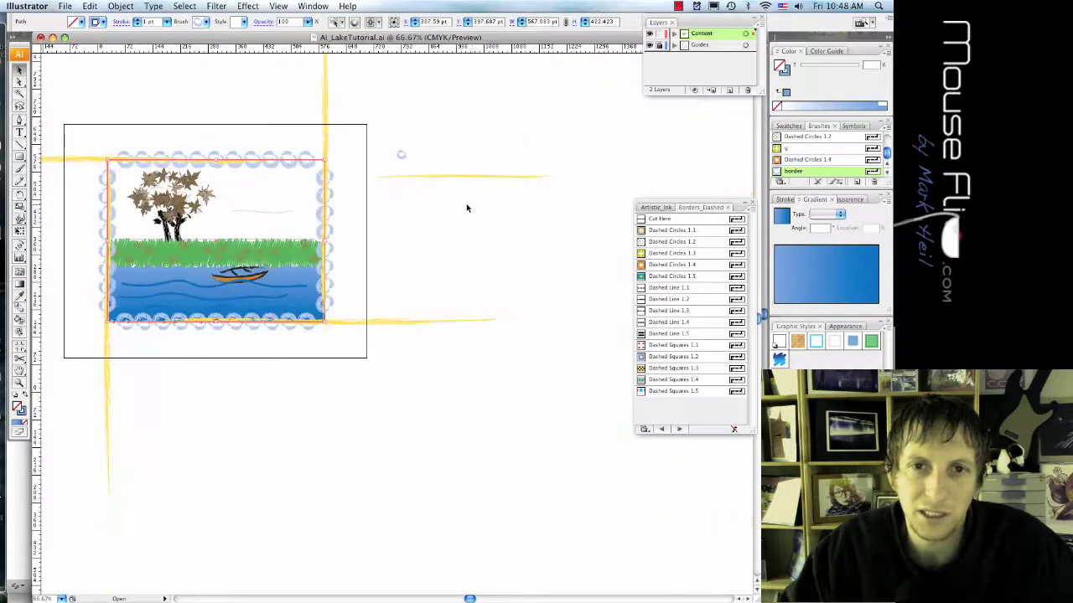
pyautogui.moveTo(456, 204); pyautogui.dragTo(394, 146)
pyautogui.click(394, 147)
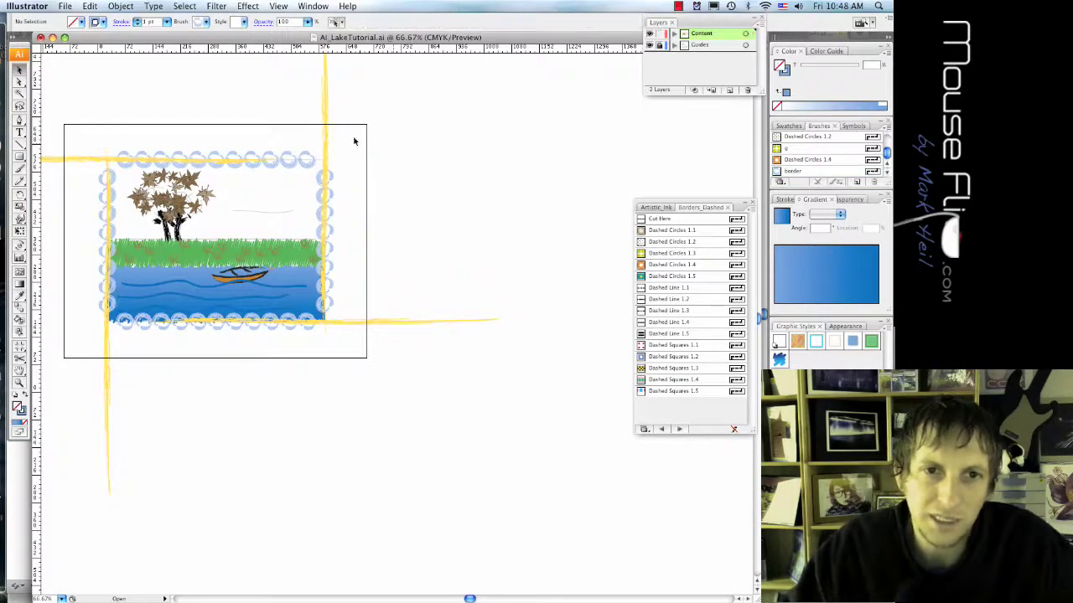
# Step: Select all of the lake artwork and copy it
pyautogui.hscroll(-5, 355, 139)
pyautogui.press('super+a')
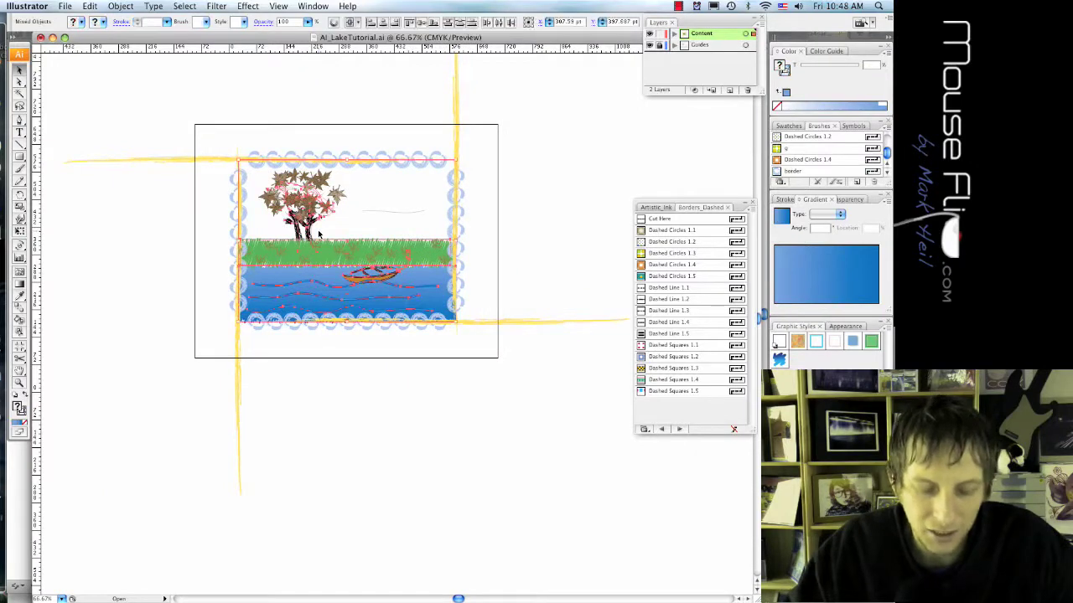
# Step: Move the covering document windows aside and bring the panda1.ai document to the front
pyautogui.press('super+Tab')
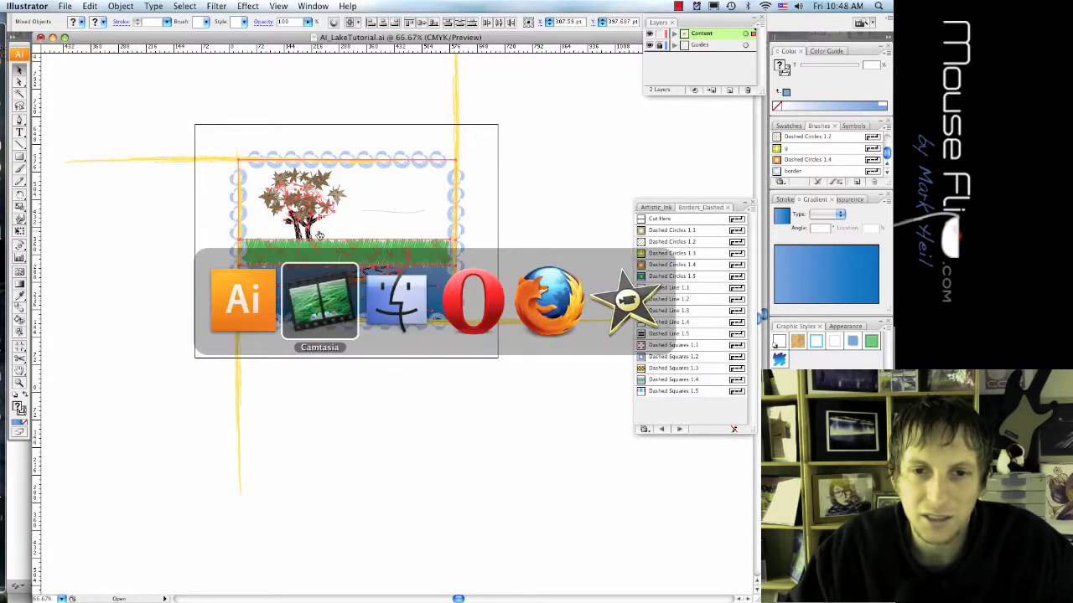
pyautogui.press('super+Tab')
pyautogui.press('super+Tab')
pyautogui.press('shift+super+Tab')
pyautogui.press('shift+super+Tab')
pyautogui.press('shift+super+Tab')
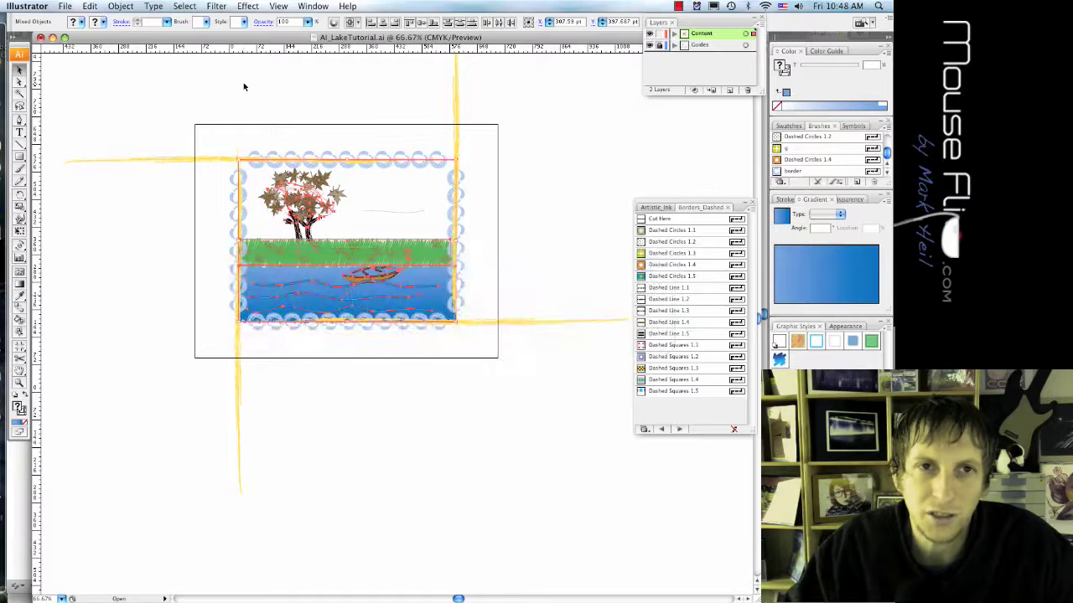
pyautogui.moveTo(234, 37); pyautogui.dragTo(350, 364)
pyautogui.click(242, 102)
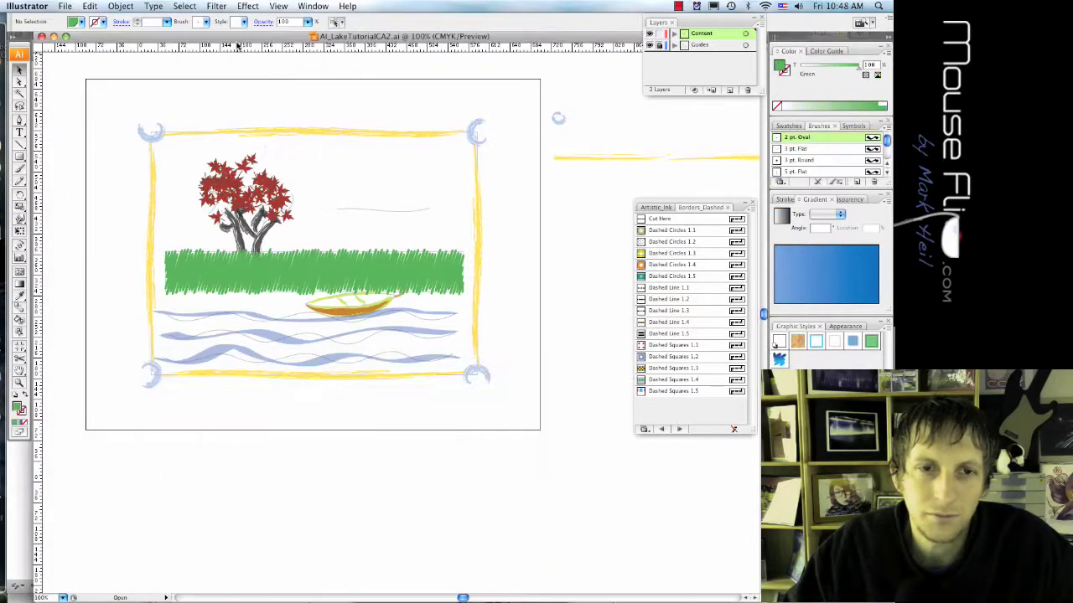
pyautogui.moveTo(242, 42); pyautogui.dragTo(366, 456)
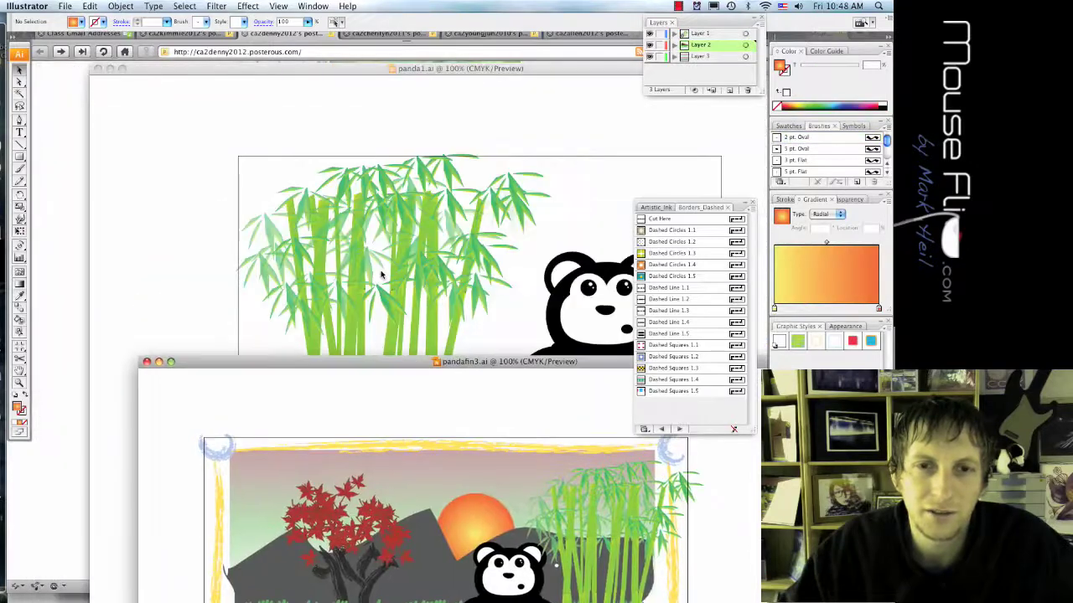
pyautogui.click(325, 106)
pyautogui.moveTo(339, 71); pyautogui.dragTo(244, 57)
pyautogui.press('super+v')
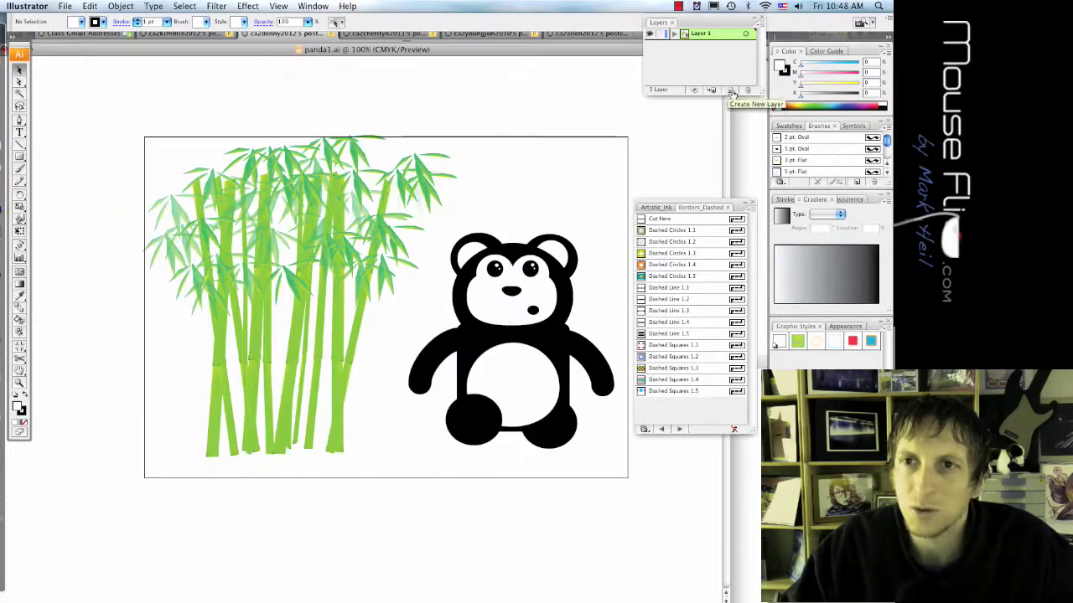
# Step: Add a layer named "lake" below Layer 1 and paste the copied lake artwork into it
pyautogui.click(729, 91)
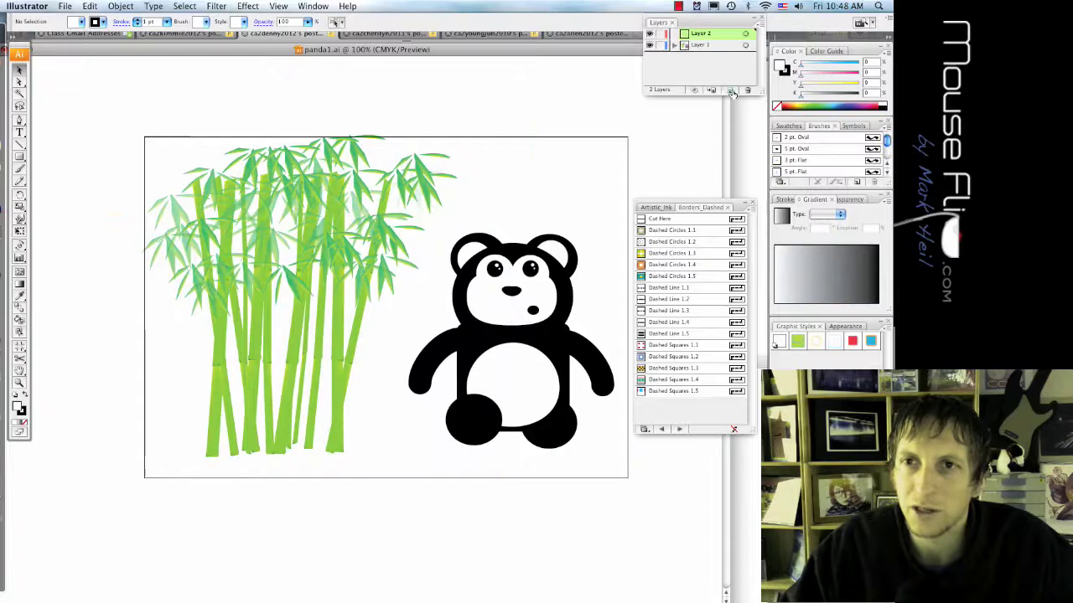
pyautogui.moveTo(702, 37); pyautogui.dragTo(698, 60)
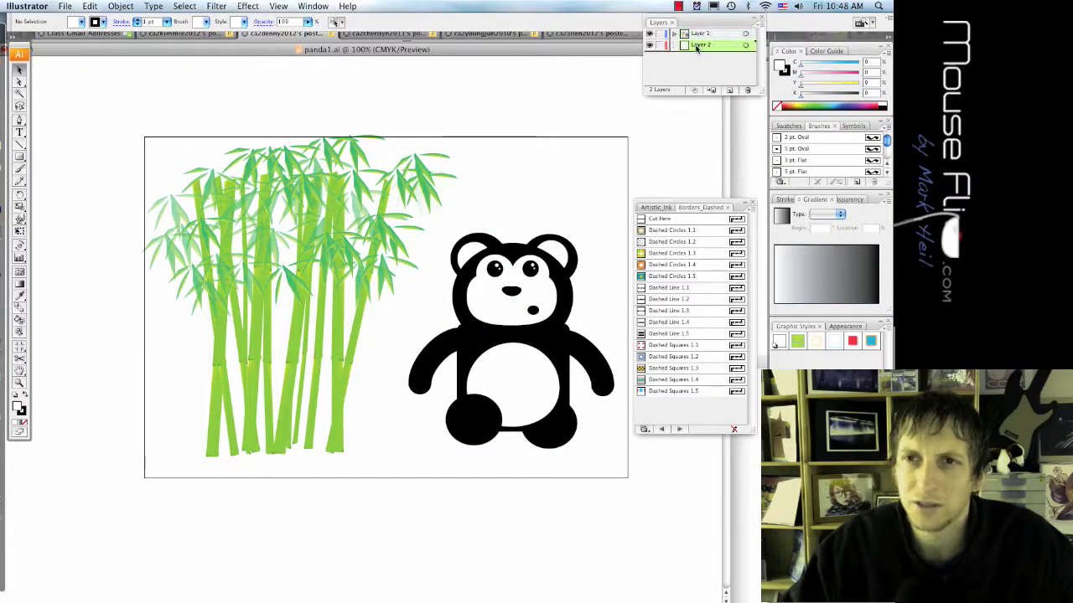
pyautogui.doubleClick(696, 46)
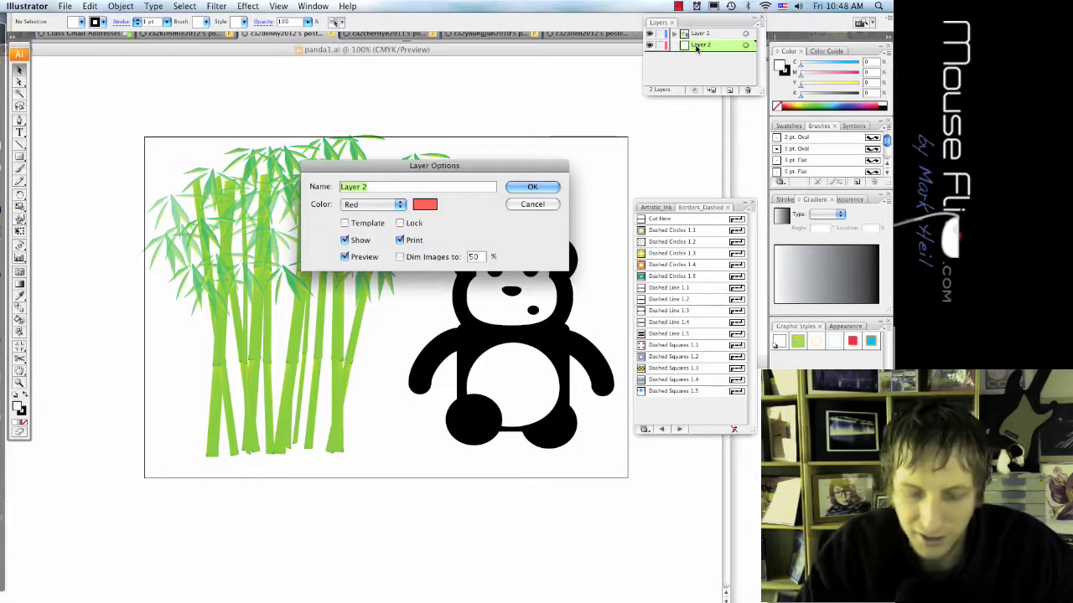
pyautogui.write('bear')
pyautogui.press('Return')
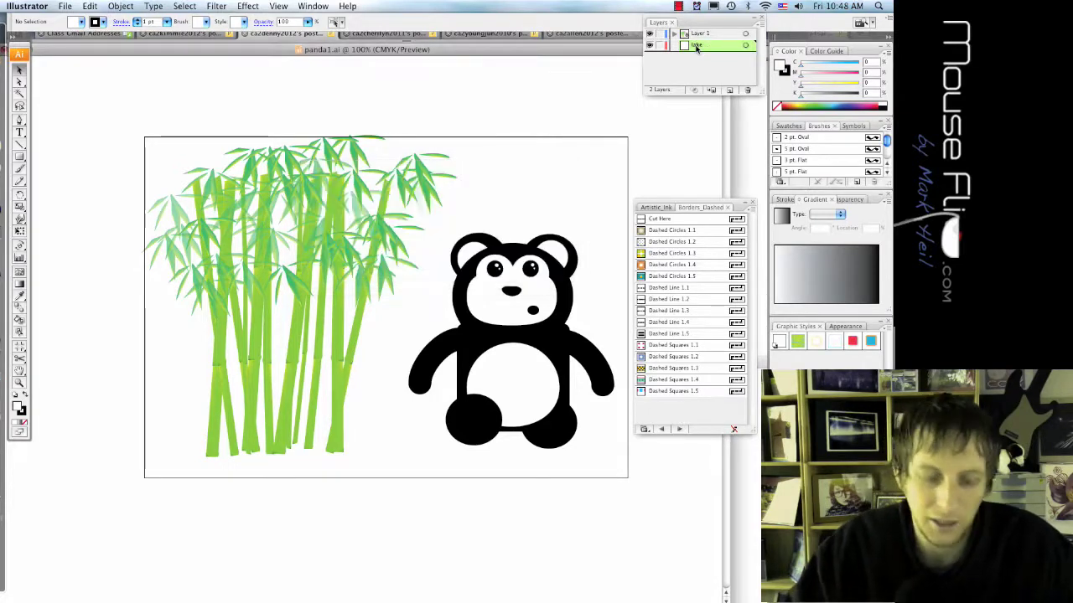
pyautogui.press('super+v')
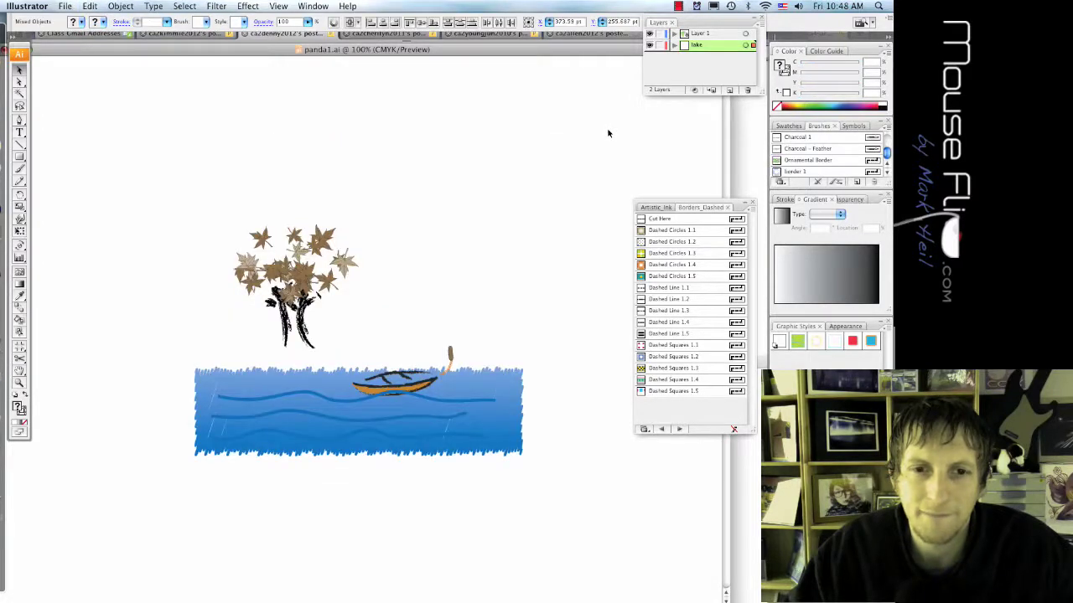
pyautogui.click(392, 514)
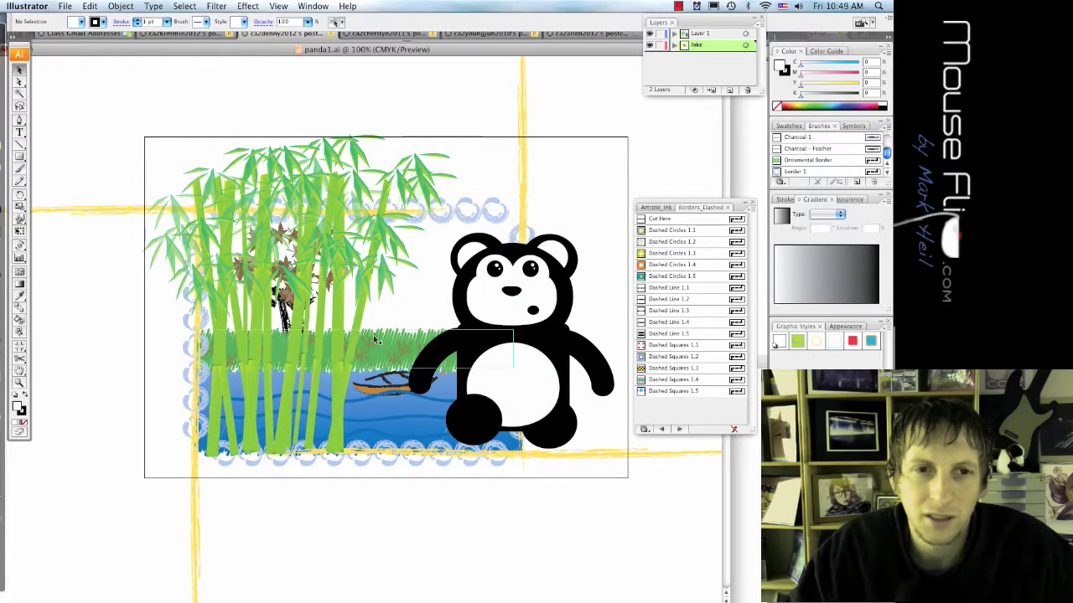
# Step: Hide the lake layer so that only the panda and bamboo are shown
pyautogui.click(331, 265)
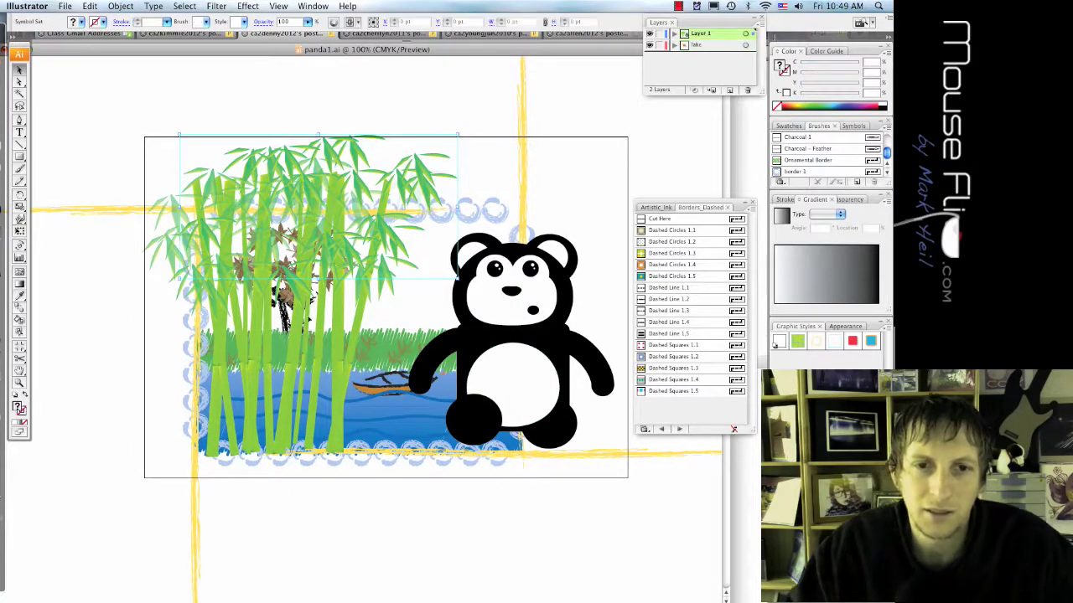
pyautogui.click(650, 44)
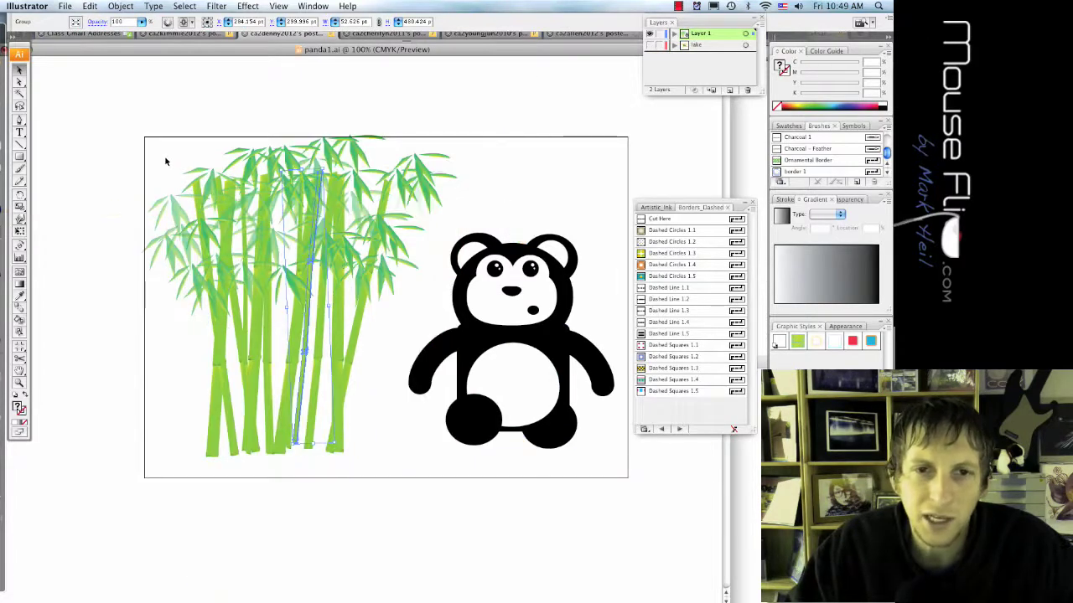
# Step: Try to scale down the bamboo stalks and unlocked leaves, and undo the scaling
pyautogui.moveTo(144, 115); pyautogui.dragTo(382, 491)
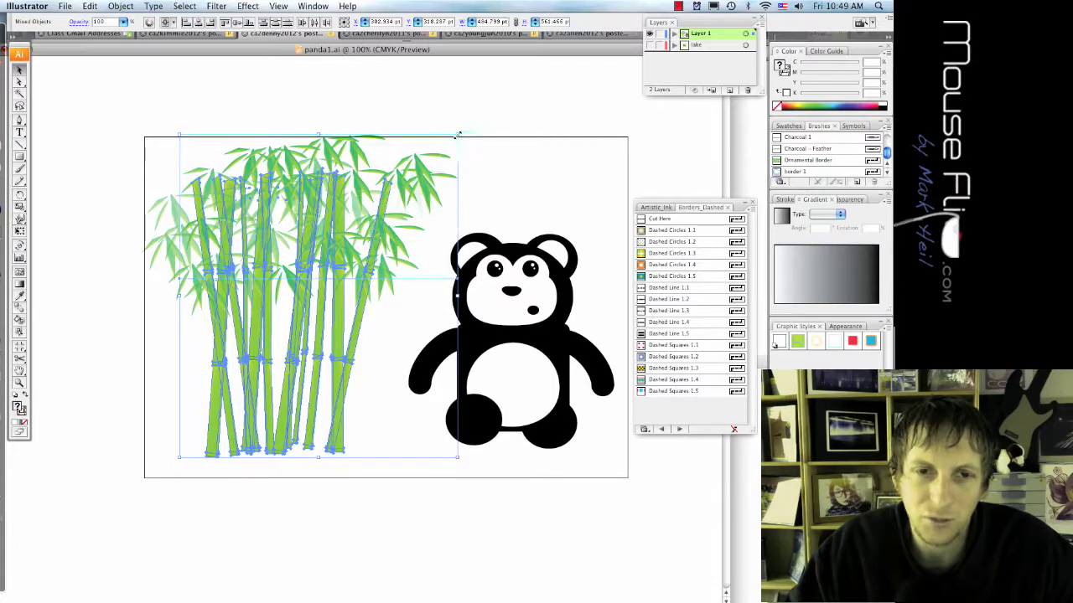
pyautogui.moveTo(458, 134); pyautogui.dragTo(312, 305)
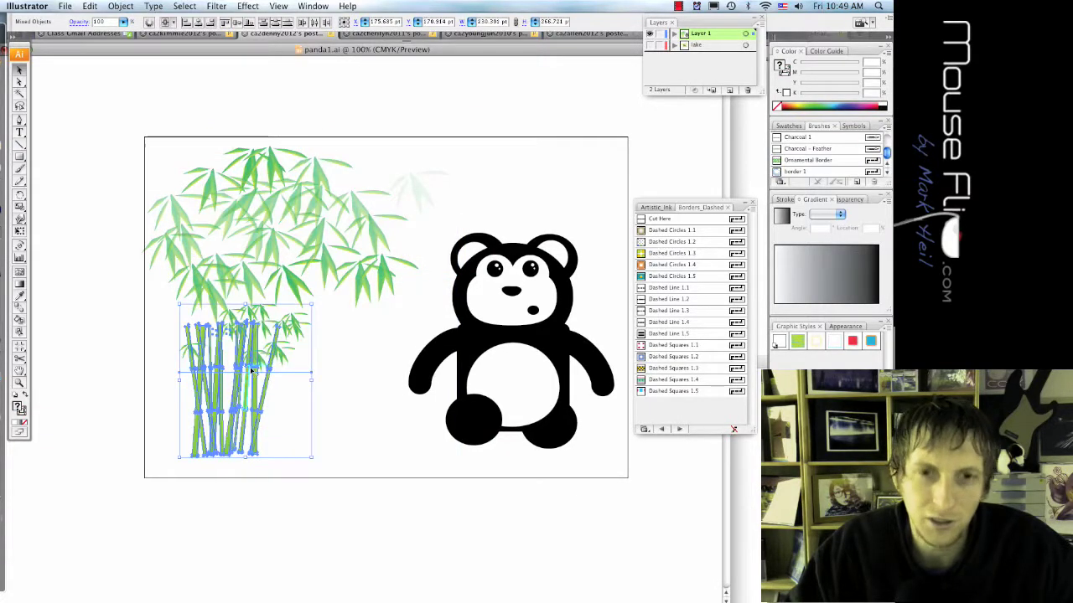
pyautogui.press('super+z')
# Step: Unlock all objects and group the bamboo stalks with all their leaves
pyautogui.click(120, 7)
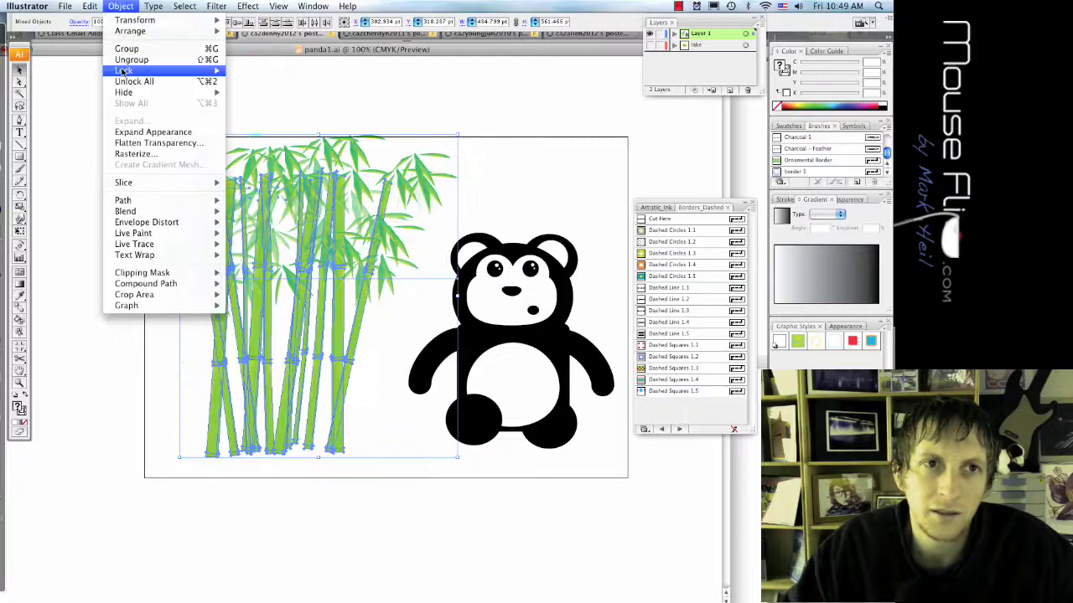
pyautogui.click(134, 81)
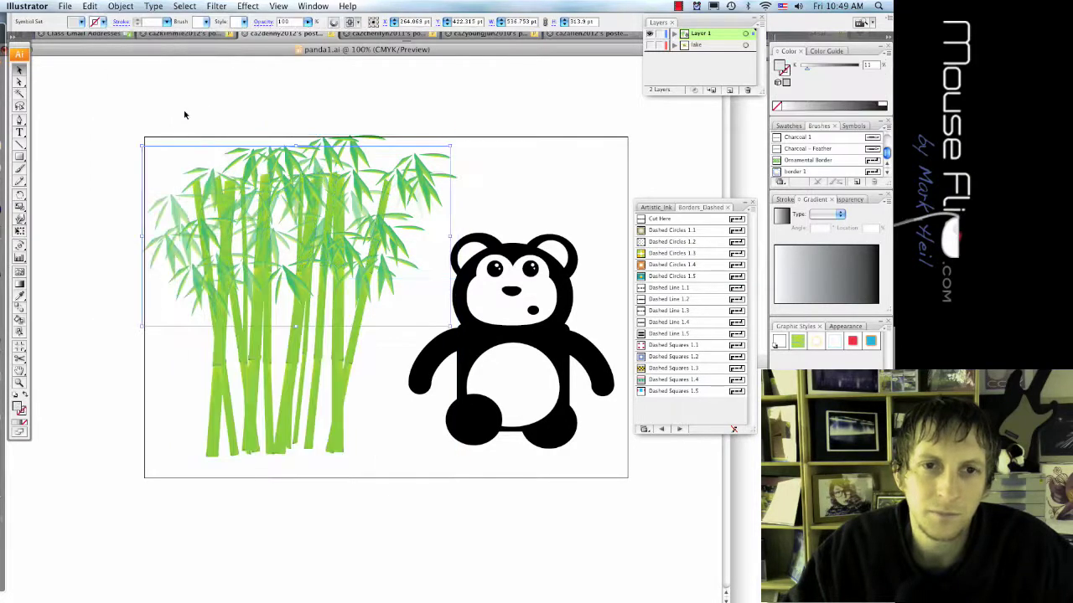
pyautogui.moveTo(167, 95); pyautogui.dragTo(373, 451)
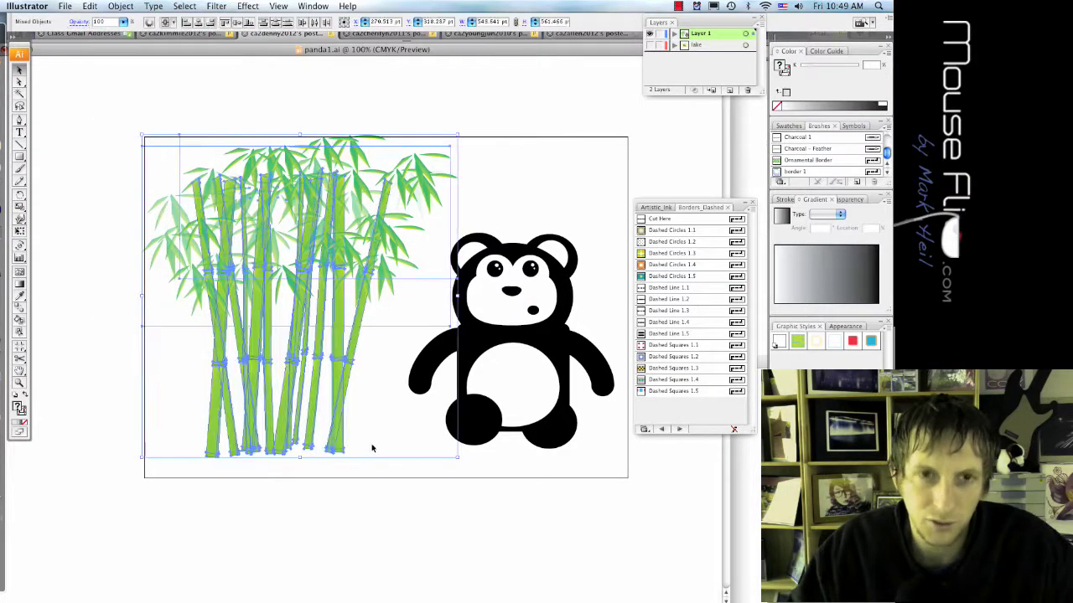
pyautogui.press('super+g')
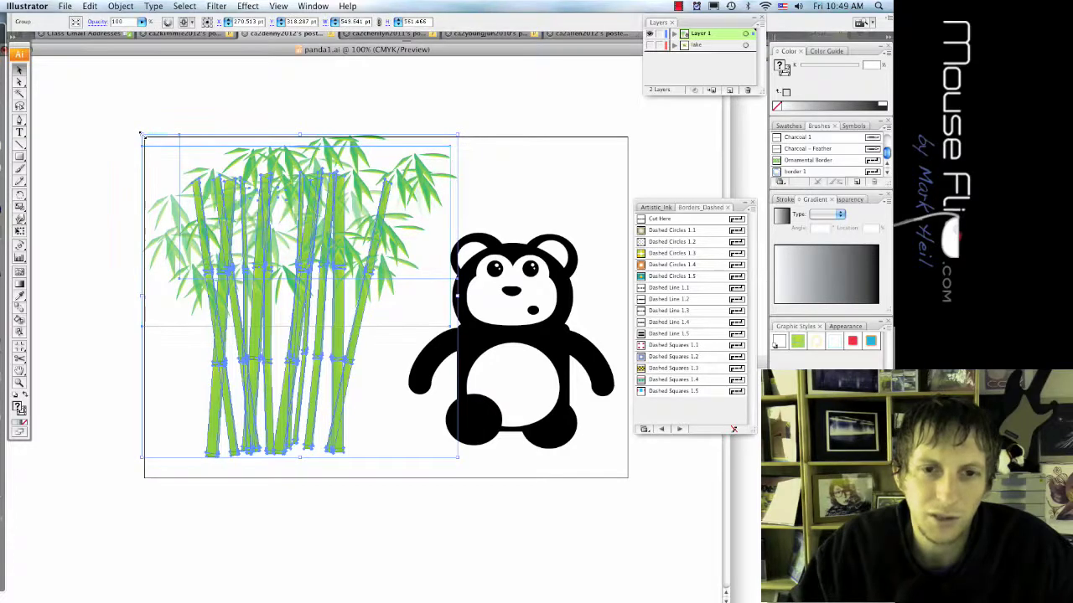
# Step: Scale the bamboo group down to about 198 × 202 pt and move it above and to the left of the panda
pyautogui.moveTo(143, 135); pyautogui.dragTo(344, 340)
pyautogui.moveTo(388, 390); pyautogui.dragTo(352, 251)
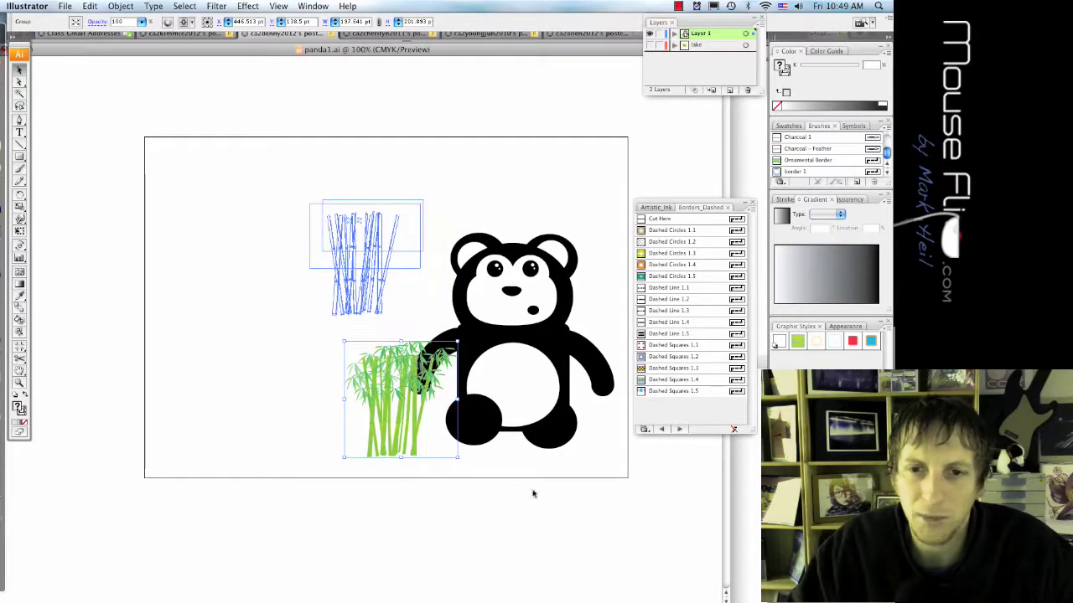
# Step: Group the panda's parts and shrink the panda to about 140 × 165 pt
pyautogui.moveTo(619, 536); pyautogui.dragTo(539, 241)
pyautogui.press('super+g')
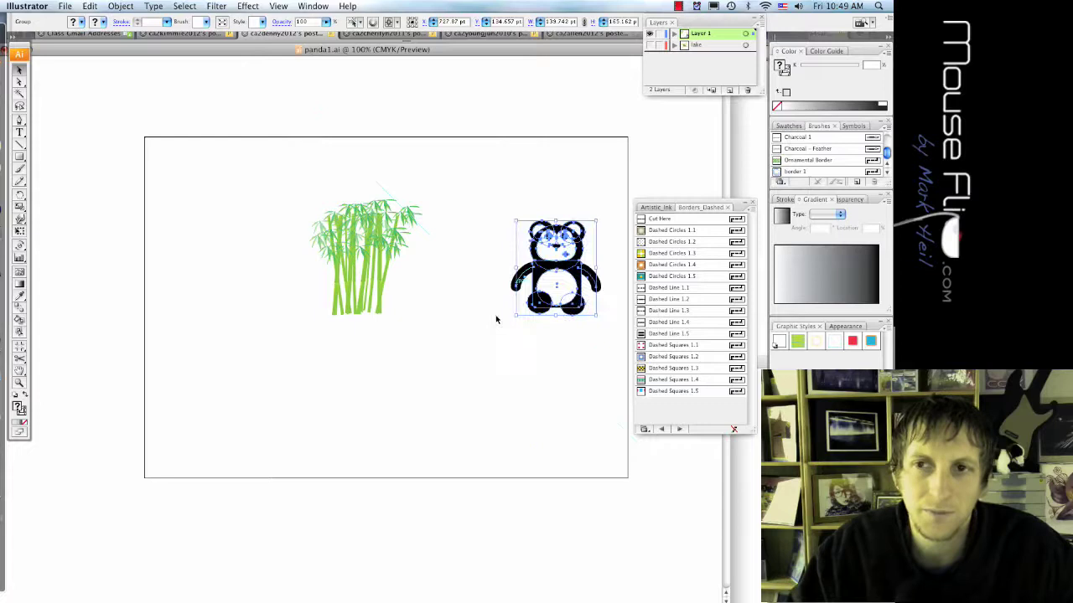
# Step: Show the lake layer again, then place the panda mid-grass beside the tree and the bamboo at the right end of the grass
pyautogui.click(455, 308)
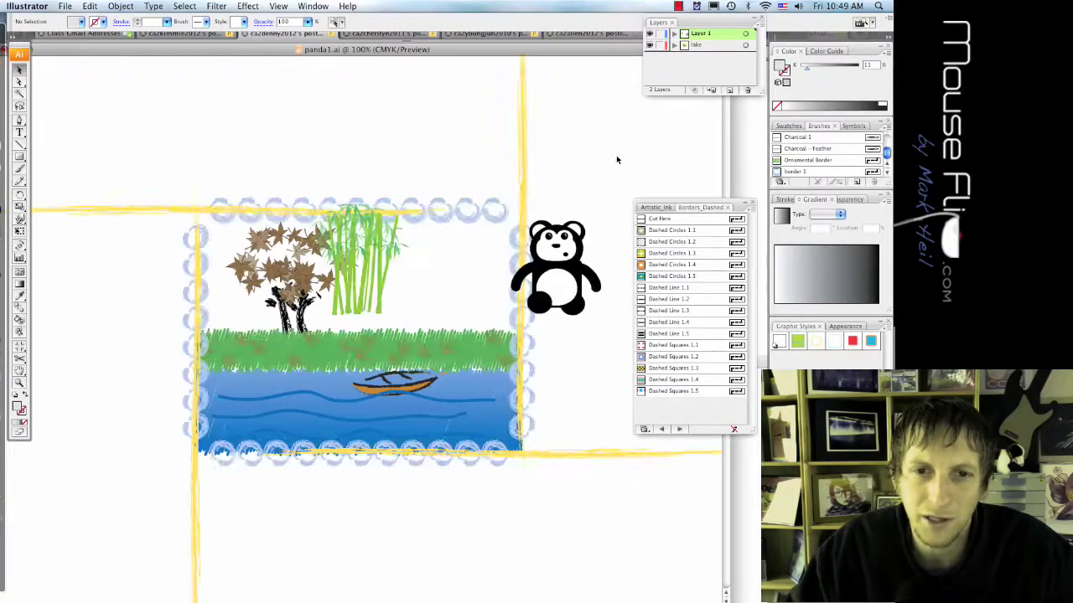
pyautogui.moveTo(493, 308); pyautogui.dragTo(457, 323)
pyautogui.moveTo(368, 294); pyautogui.dragTo(399, 312)
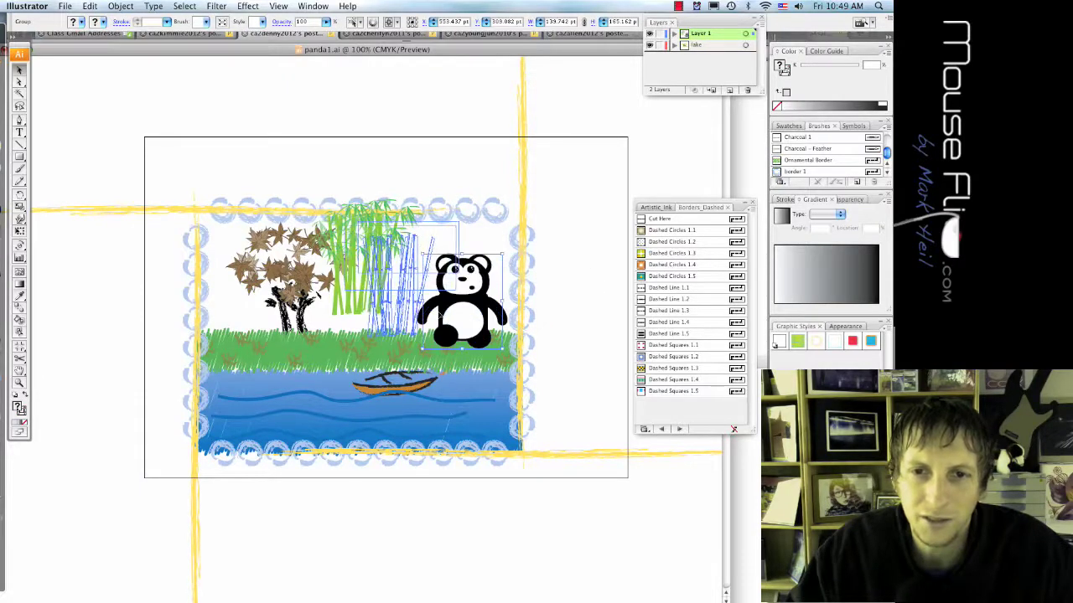
pyautogui.moveTo(440, 316); pyautogui.dragTo(380, 325)
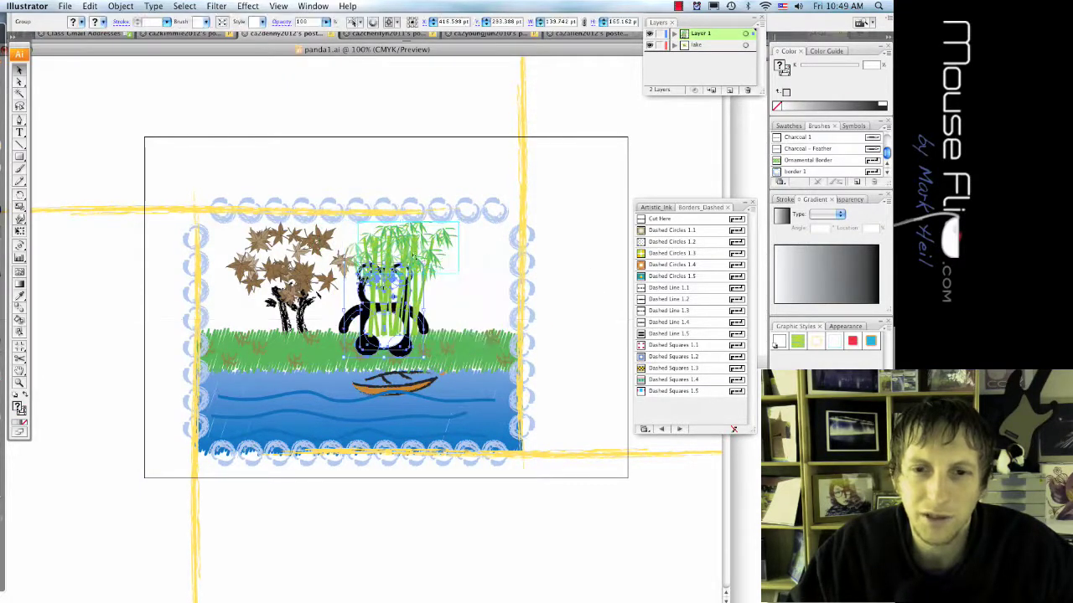
pyautogui.moveTo(413, 256); pyautogui.dragTo(479, 311)
pyautogui.click(578, 394)
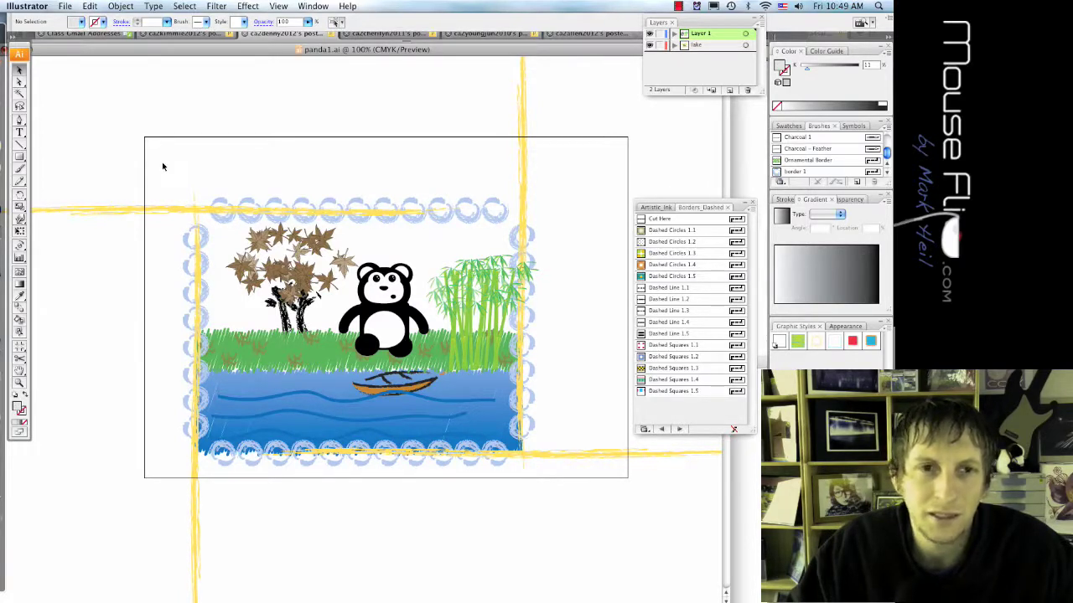
# Step: Try drawing a sky rectangle of about 542 × 211 pt above the grass on Layer 1, and remove it
pyautogui.scroll(-2, 165, 172)
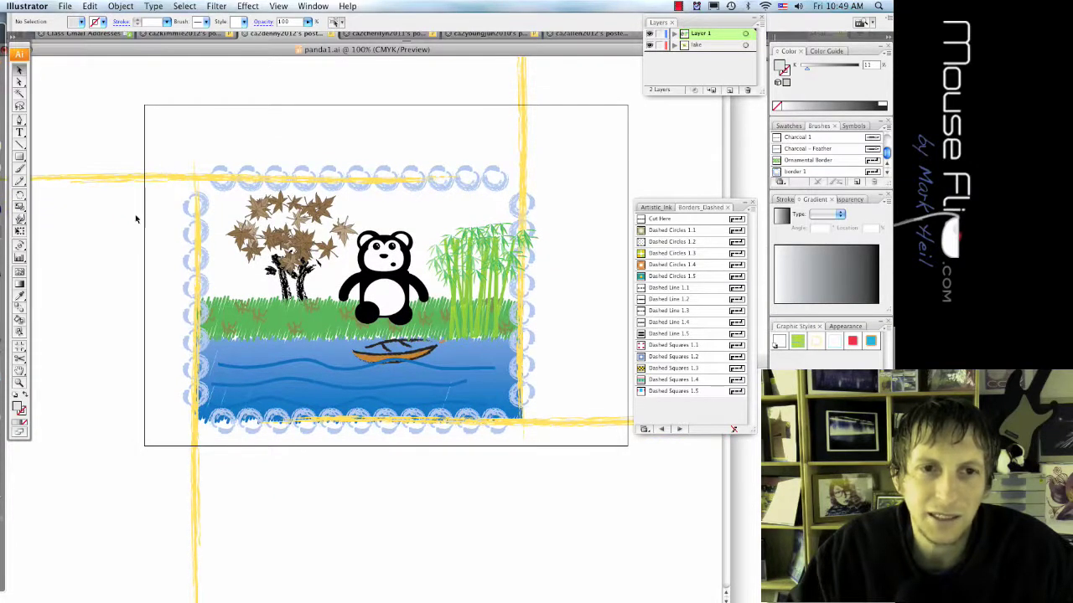
pyautogui.click(20, 157)
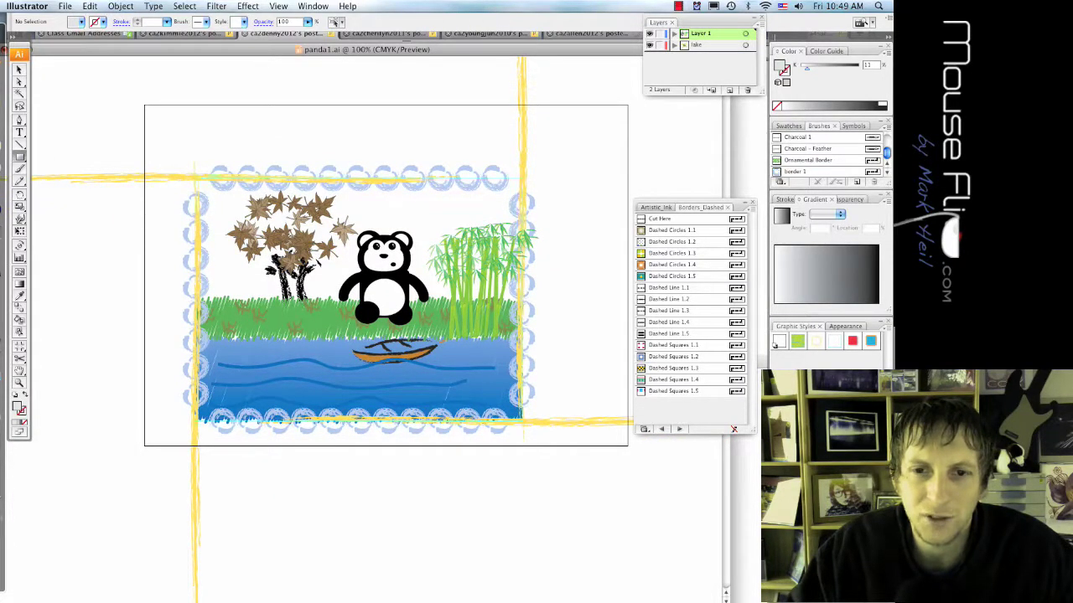
pyautogui.moveTo(201, 178); pyautogui.dragTo(513, 299)
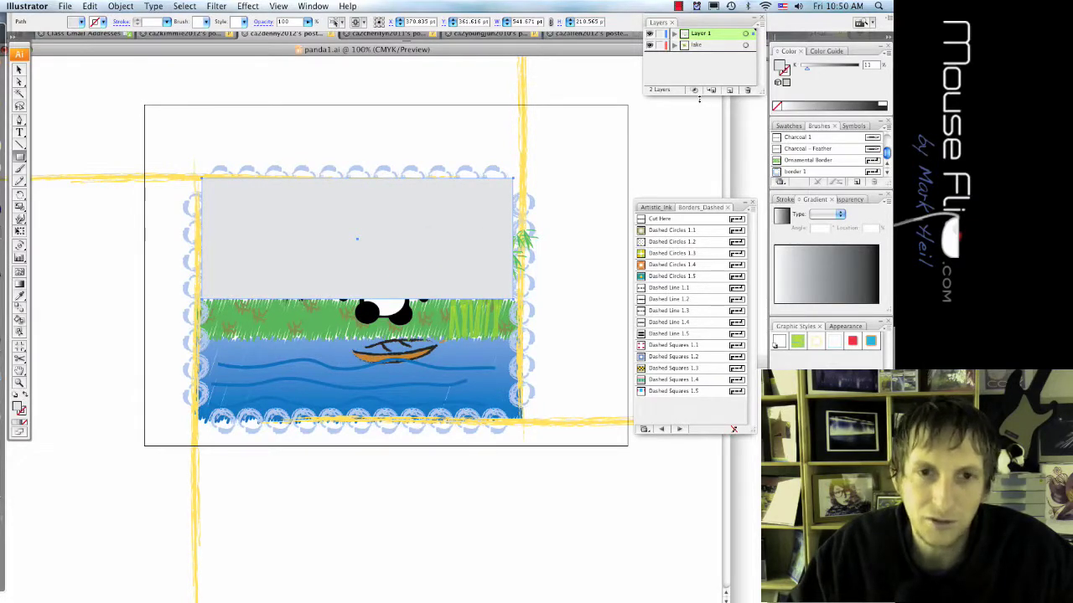
pyautogui.press('Delete')
# Step: Draw a sky rectangle of about 551 × 229 pt above the grass on the lake layer
pyautogui.click(704, 44)
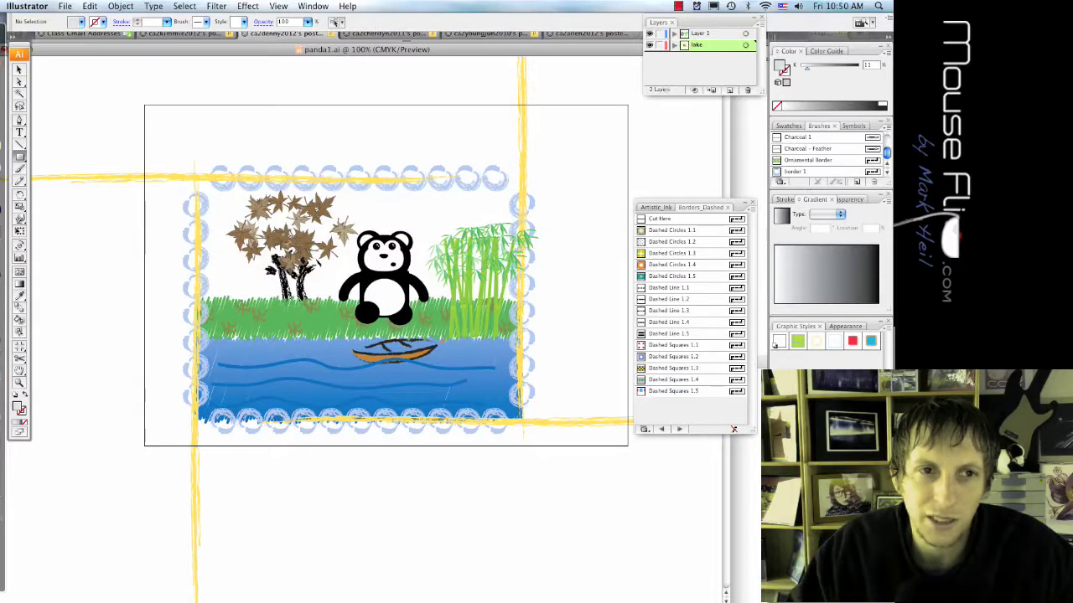
pyautogui.press('super+v')
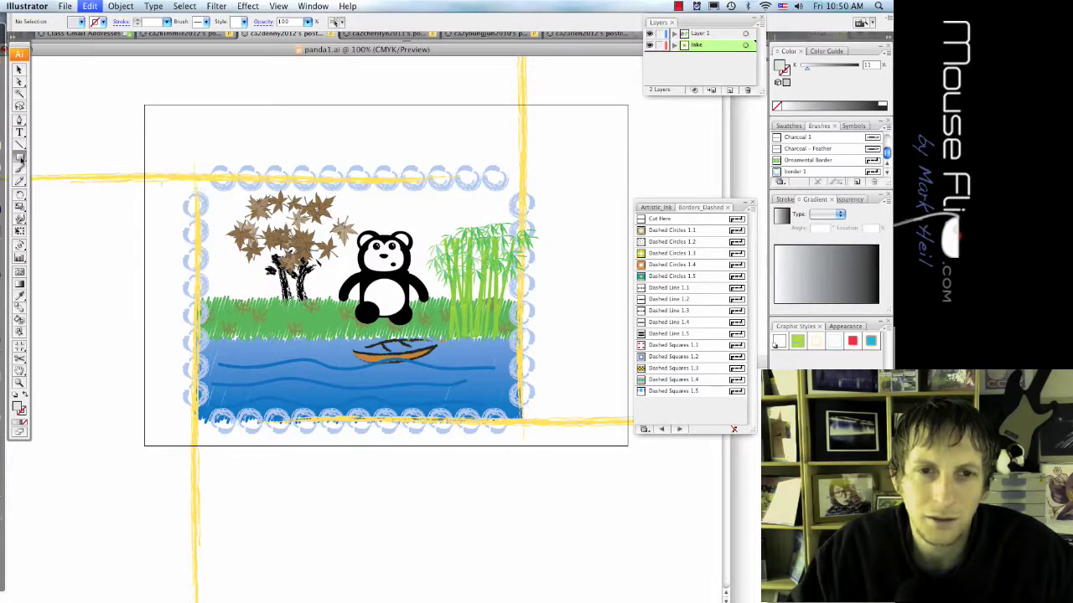
pyautogui.click(199, 180)
pyautogui.click(488, 204)
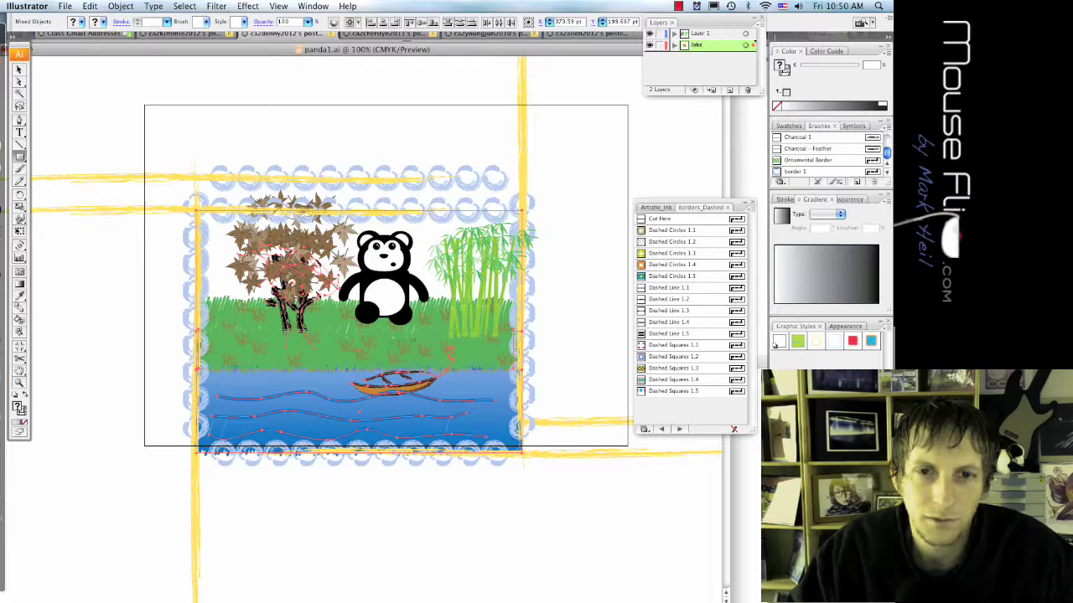
pyautogui.press('super+z')
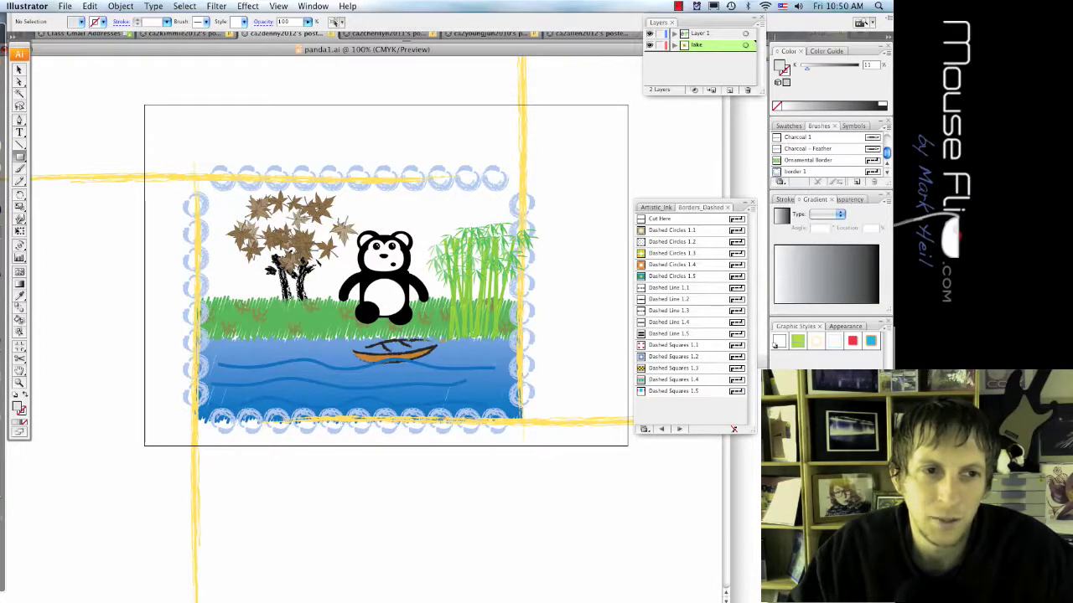
pyautogui.hotkey('ctrl', 'z')
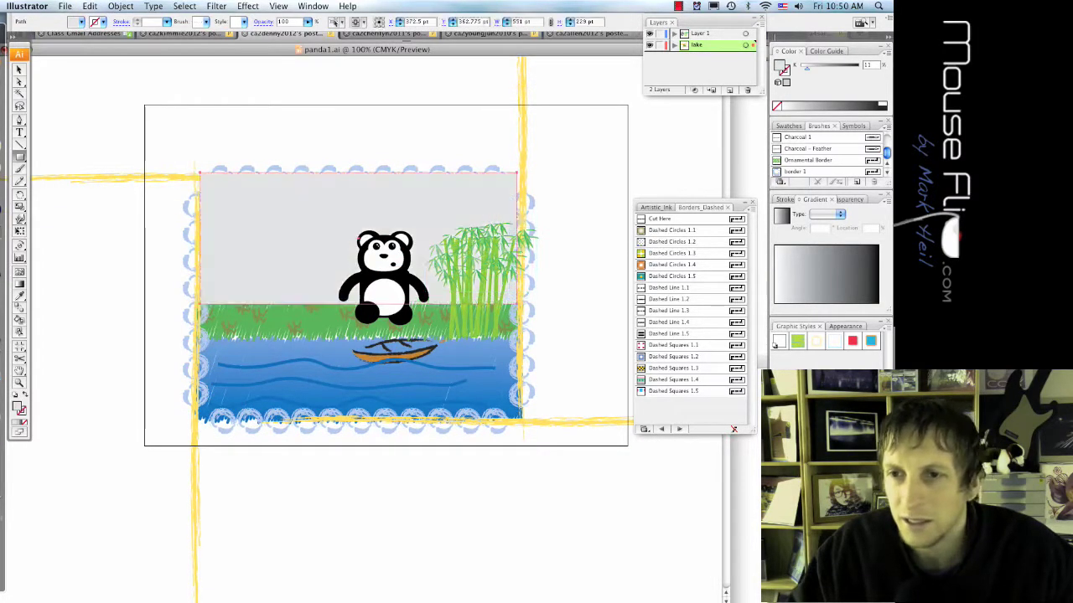
# Step: Fill the sky rectangle with a linear gradient running vertically at 90°
pyautogui.click(20, 285)
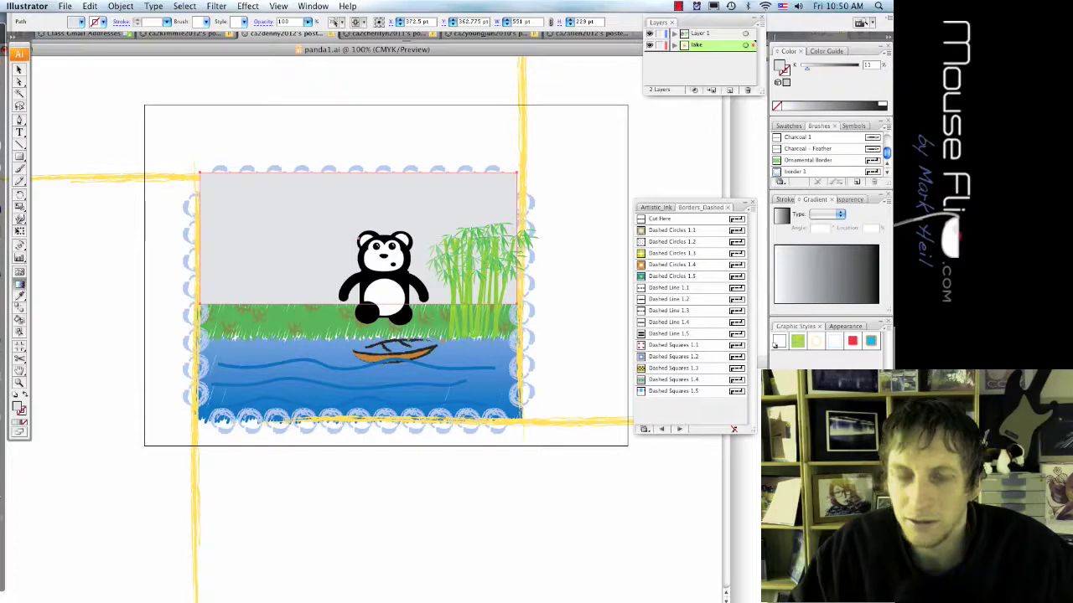
pyautogui.click(784, 258)
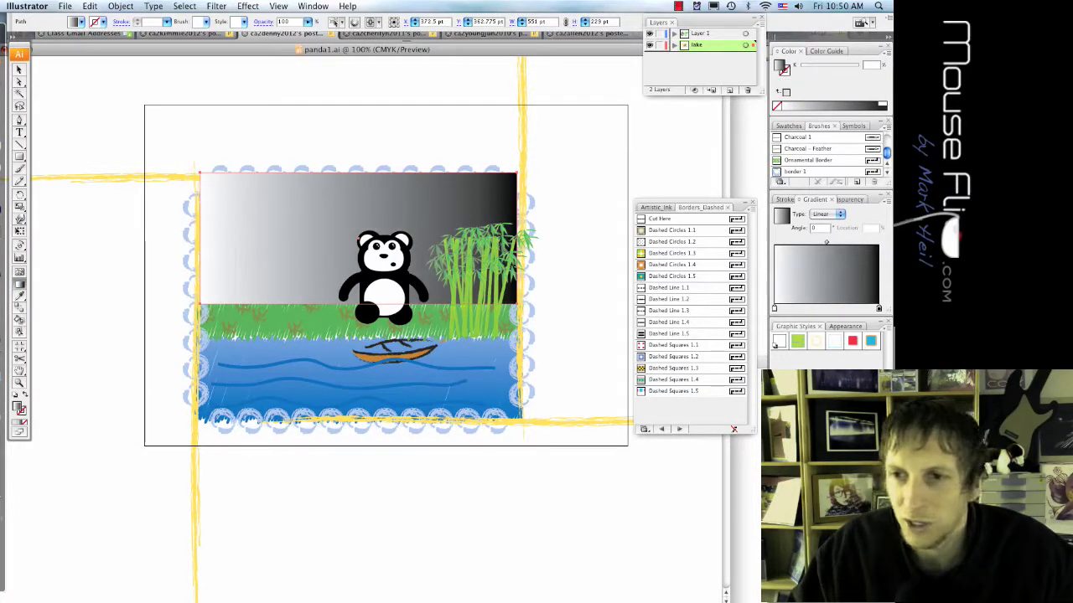
pyautogui.moveTo(354, 172); pyautogui.dragTo(354, 154)
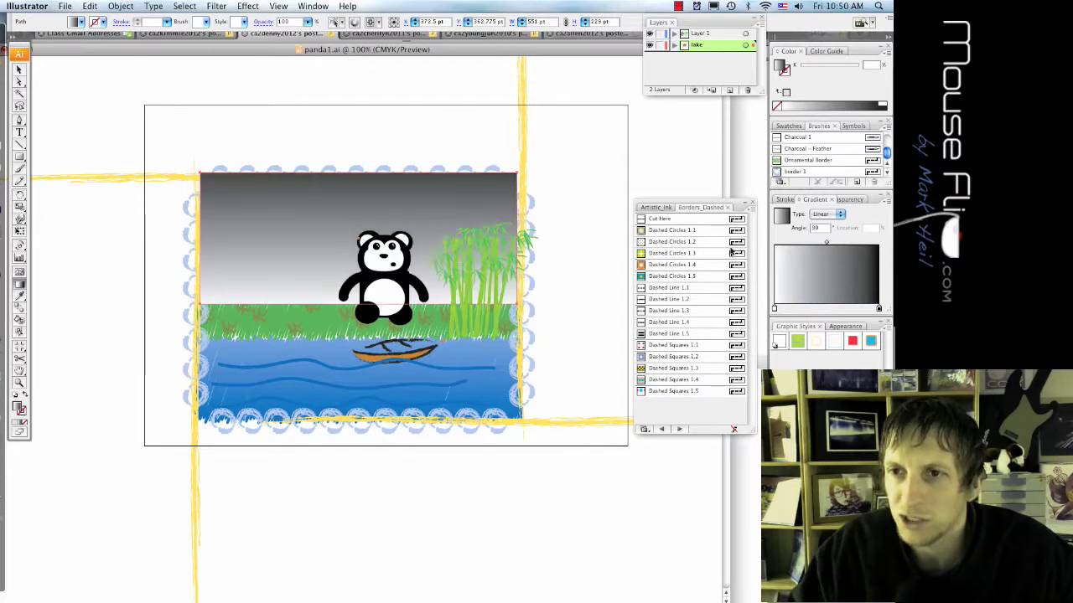
# Step: Color the sky gradient's stops yellow, orange in the middle and purple, and send the sky behind the rest of the lake artwork
pyautogui.click(790, 126)
pyautogui.moveTo(787, 147); pyautogui.dragTo(776, 309)
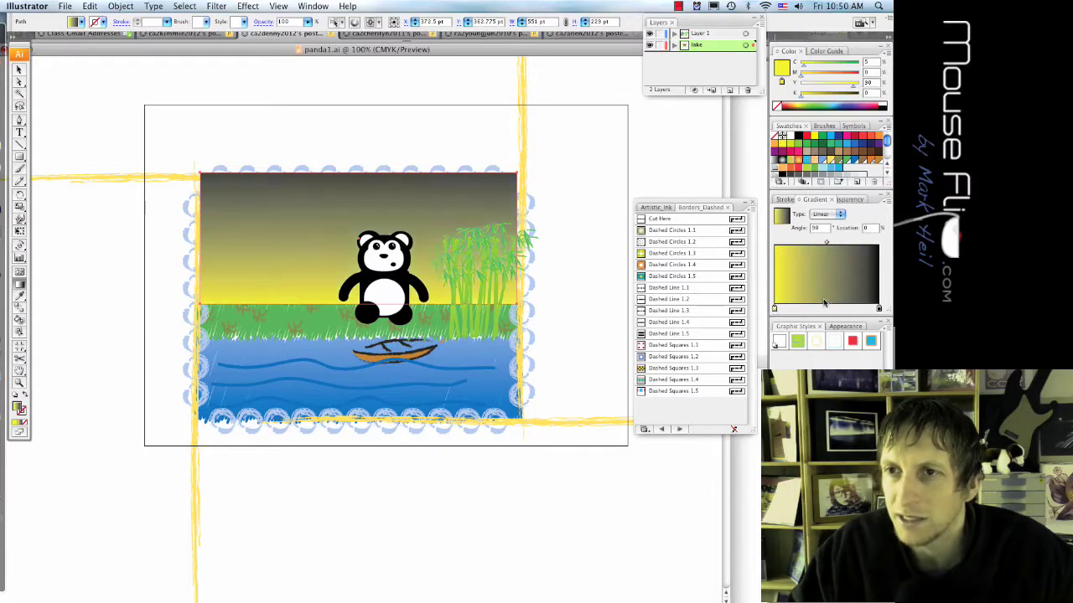
pyautogui.click(825, 309)
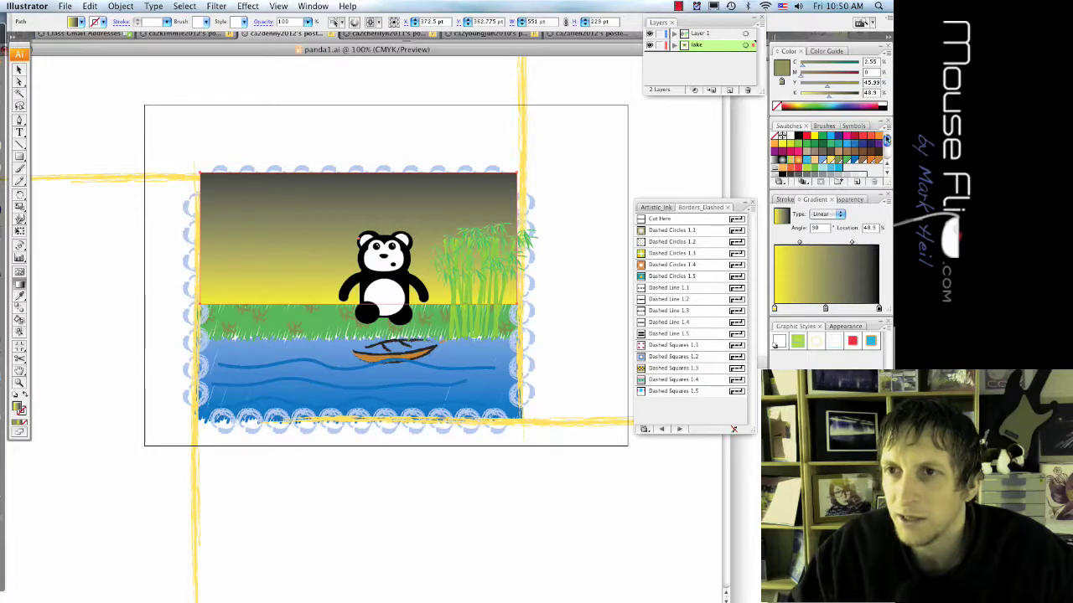
pyautogui.moveTo(825, 309); pyautogui.dragTo(826, 310)
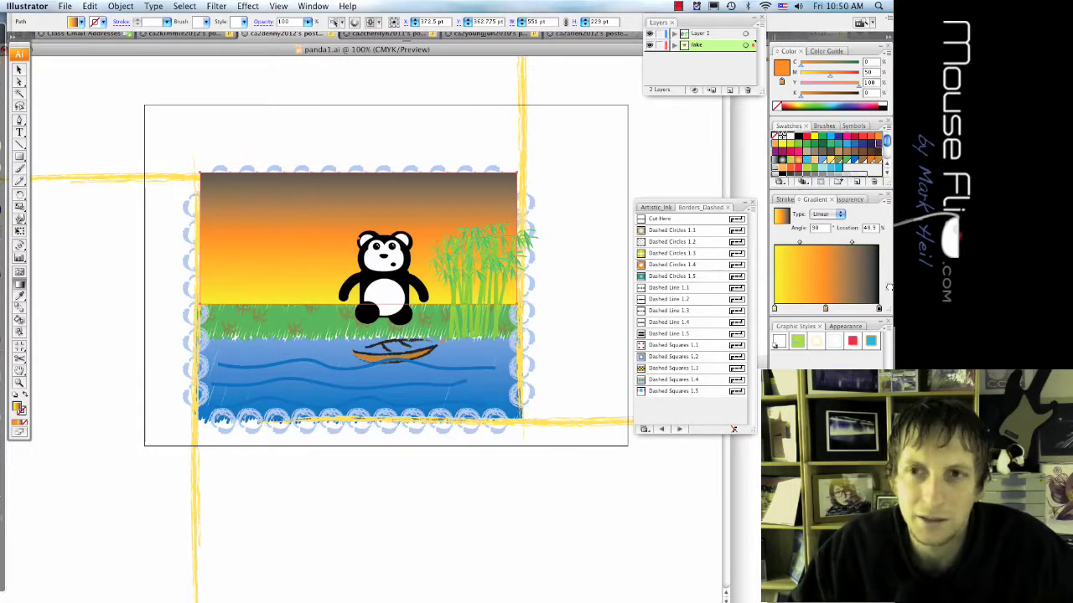
pyautogui.moveTo(878, 311); pyautogui.dragTo(878, 309)
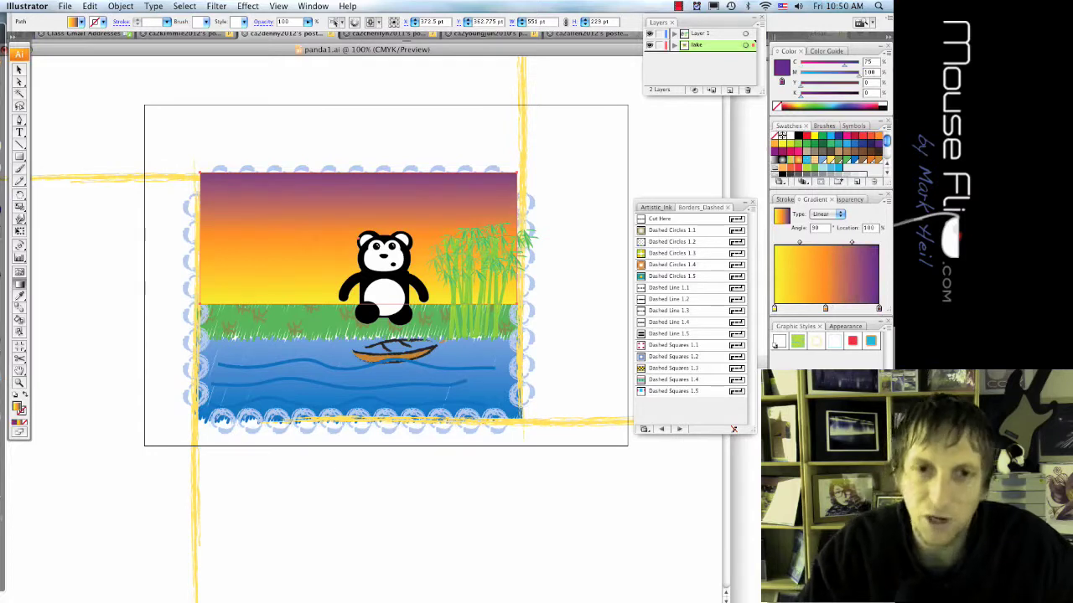
pyautogui.press('super+shift+a')
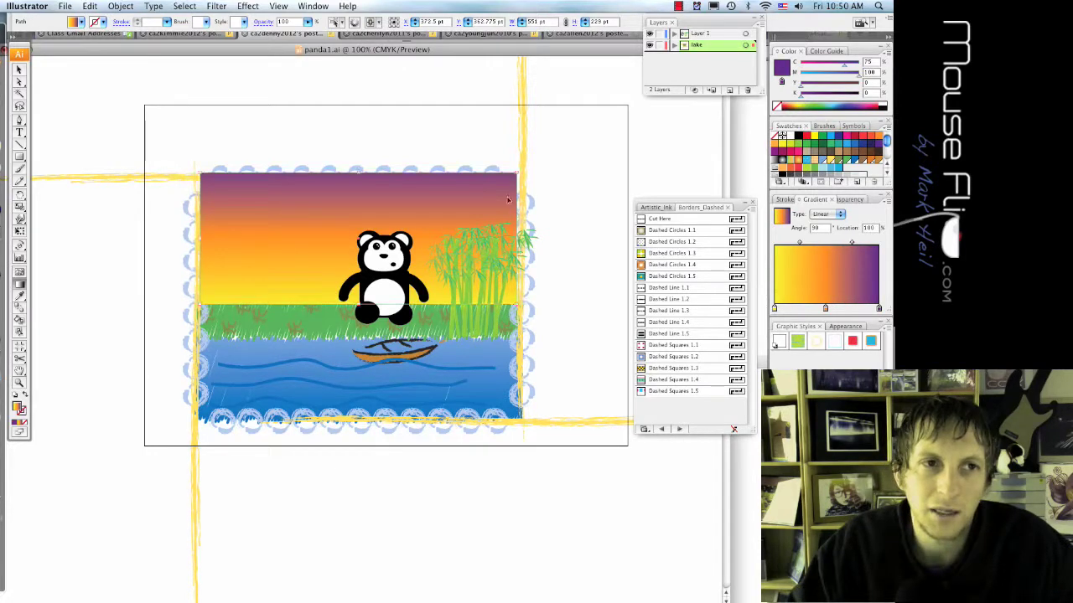
pyautogui.press('super+alt+3')
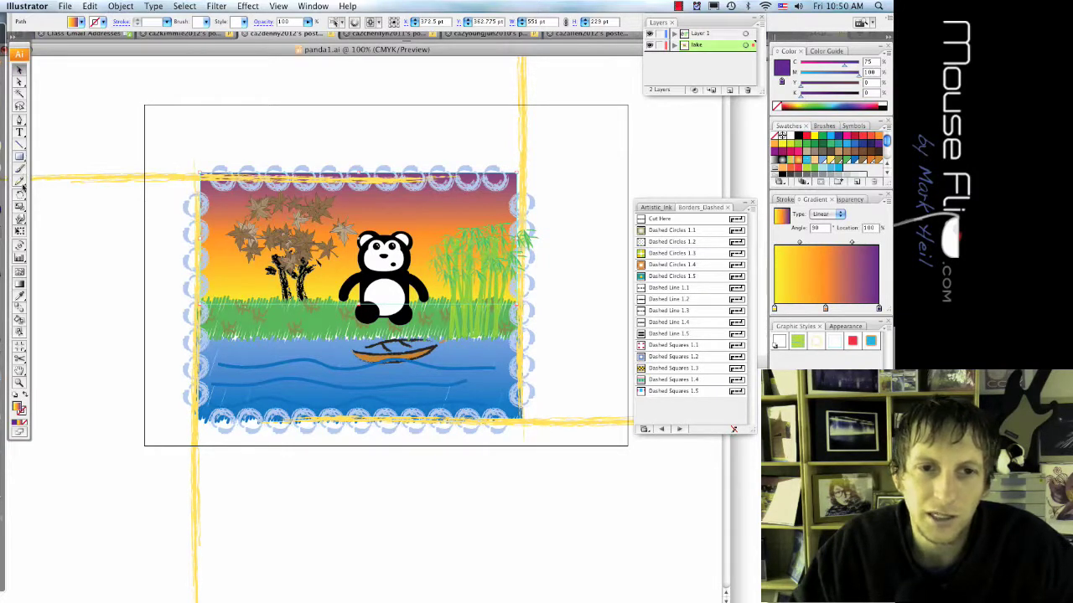
# Step: Draw a closed mountain silhouette of about 561 × 188 pt across the picture with the Pen tool, with a rounded hill and two pointed peaks
pyautogui.click(21, 122)
pyautogui.press('super+shift+a')
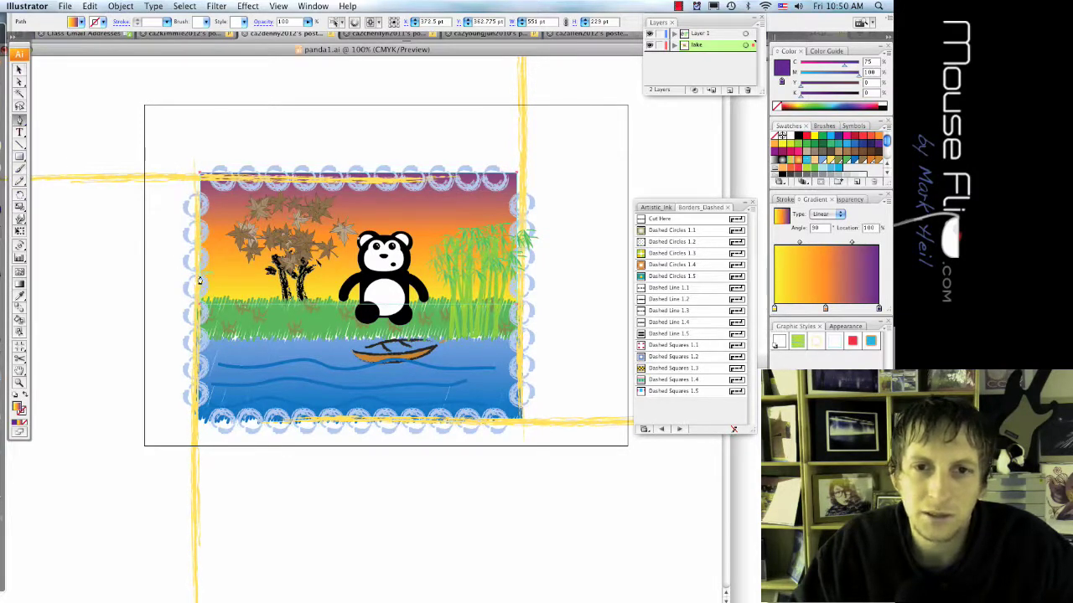
pyautogui.click(266, 246)
pyautogui.click(332, 271)
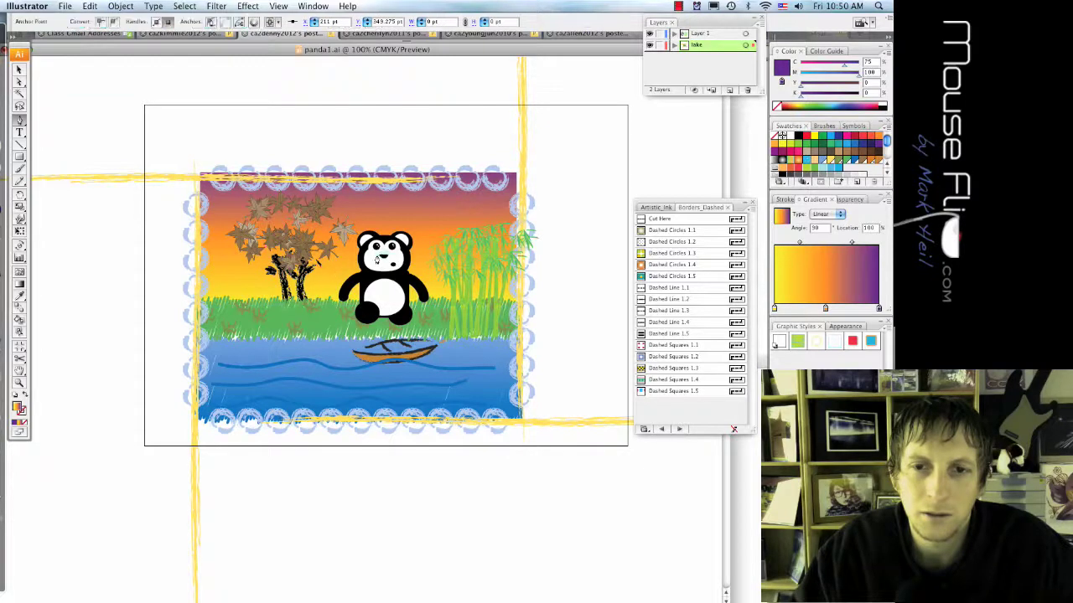
pyautogui.click(410, 222)
pyautogui.click(443, 265)
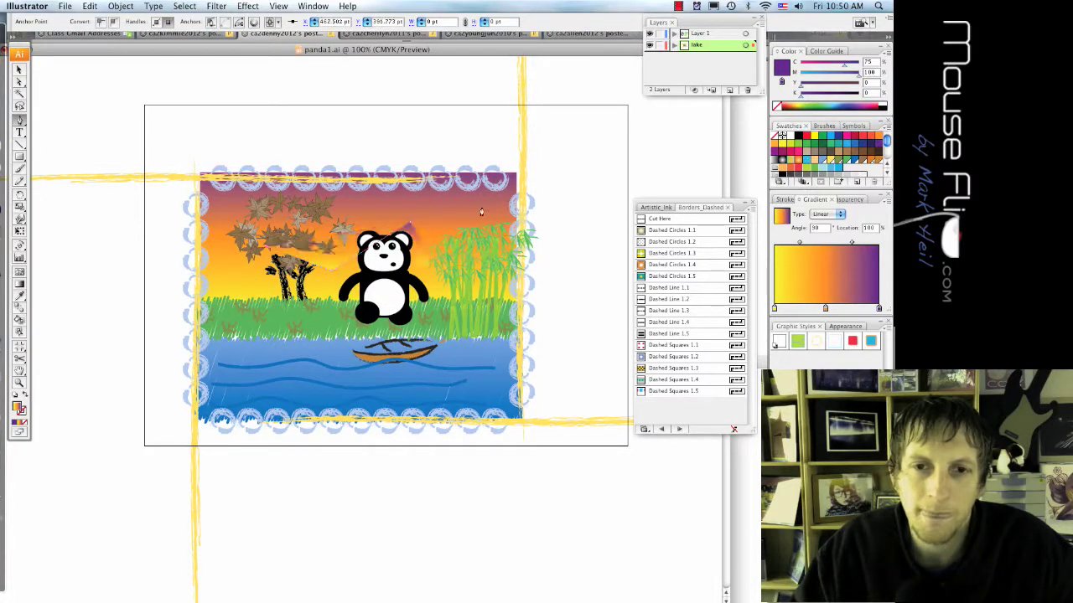
pyautogui.click(500, 282)
pyautogui.click(516, 295)
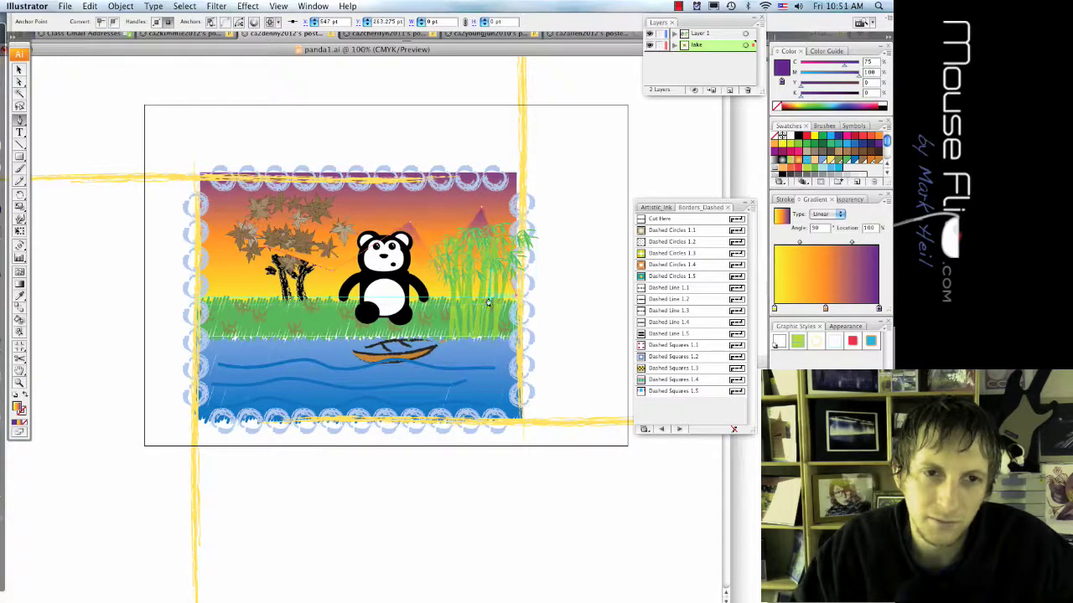
pyautogui.click(520, 317)
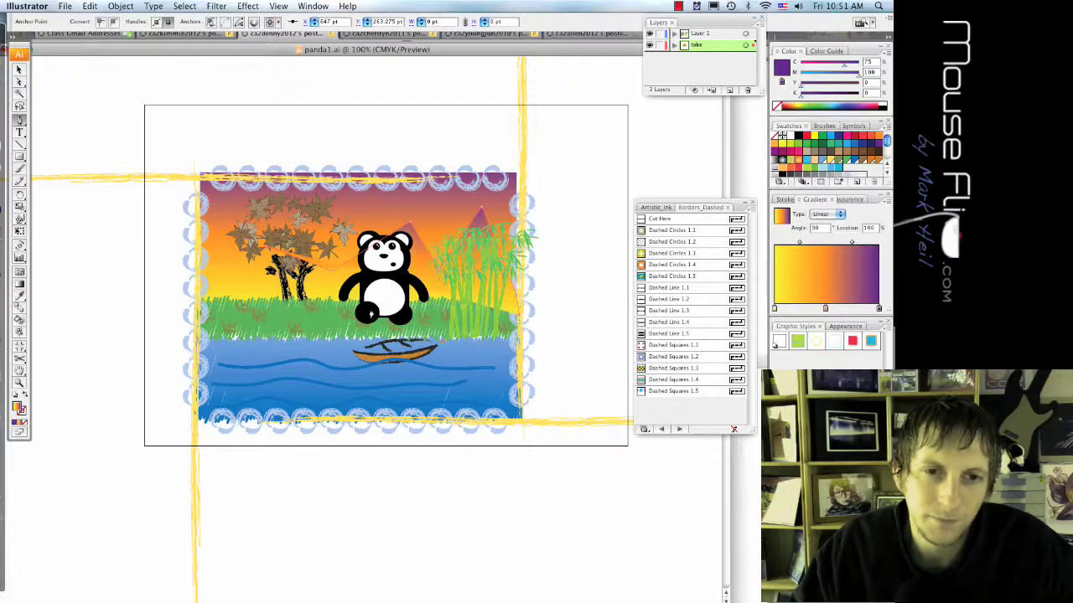
pyautogui.click(203, 315)
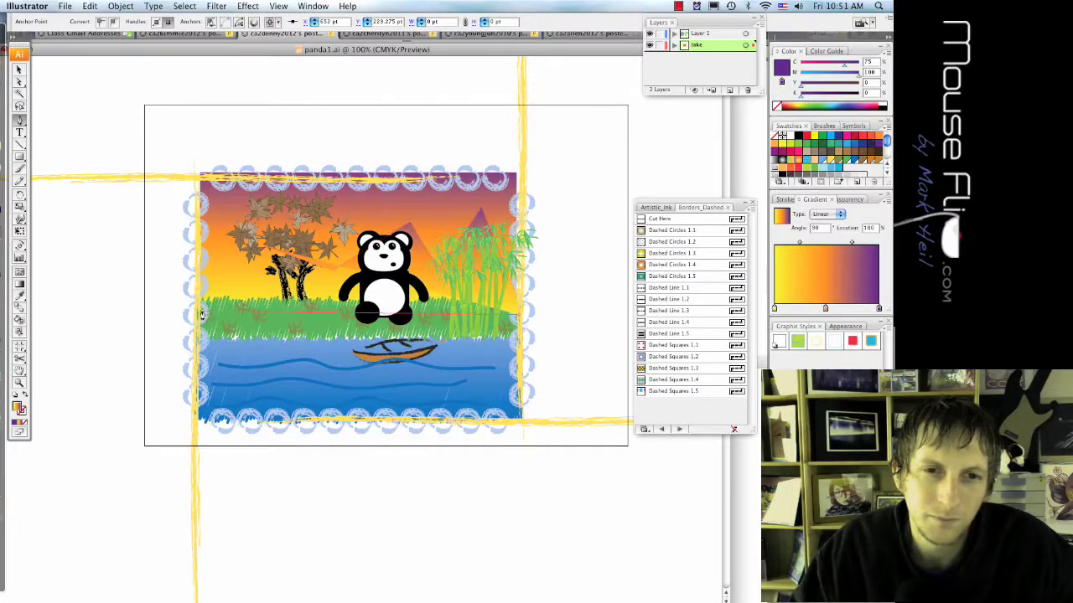
pyautogui.click(194, 268)
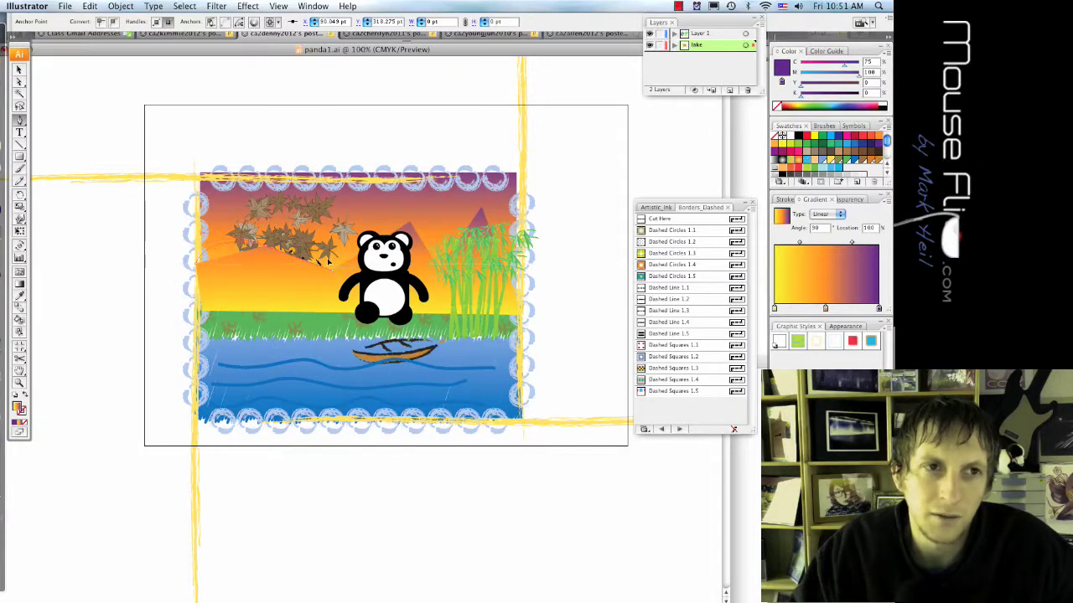
pyautogui.moveTo(318, 253); pyautogui.dragTo(317, 252)
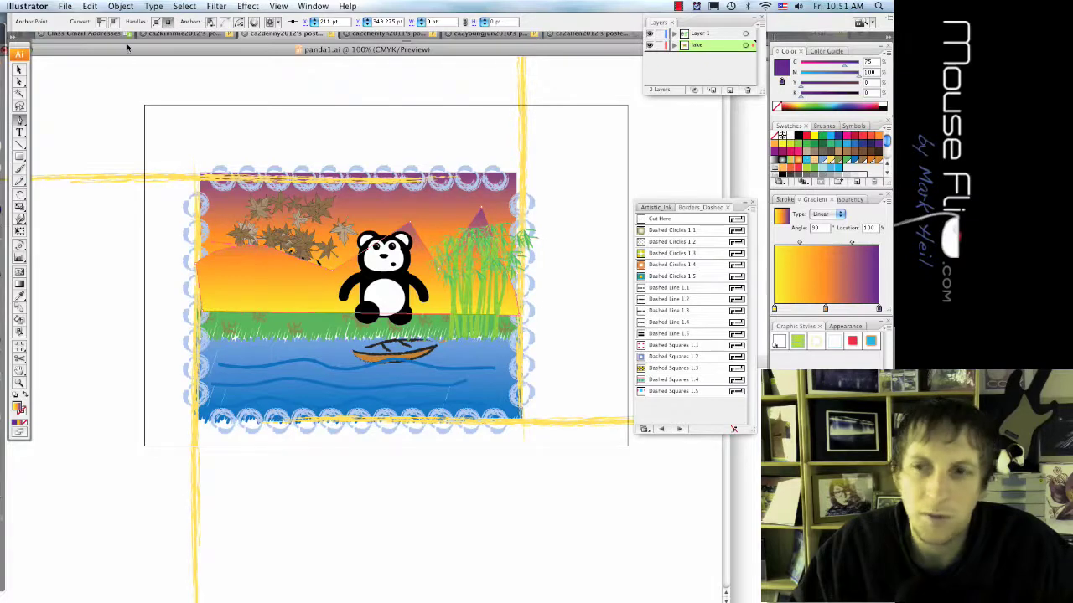
# Step: Fill the mountain shape with dark gray (90% black)
pyautogui.click(20, 68)
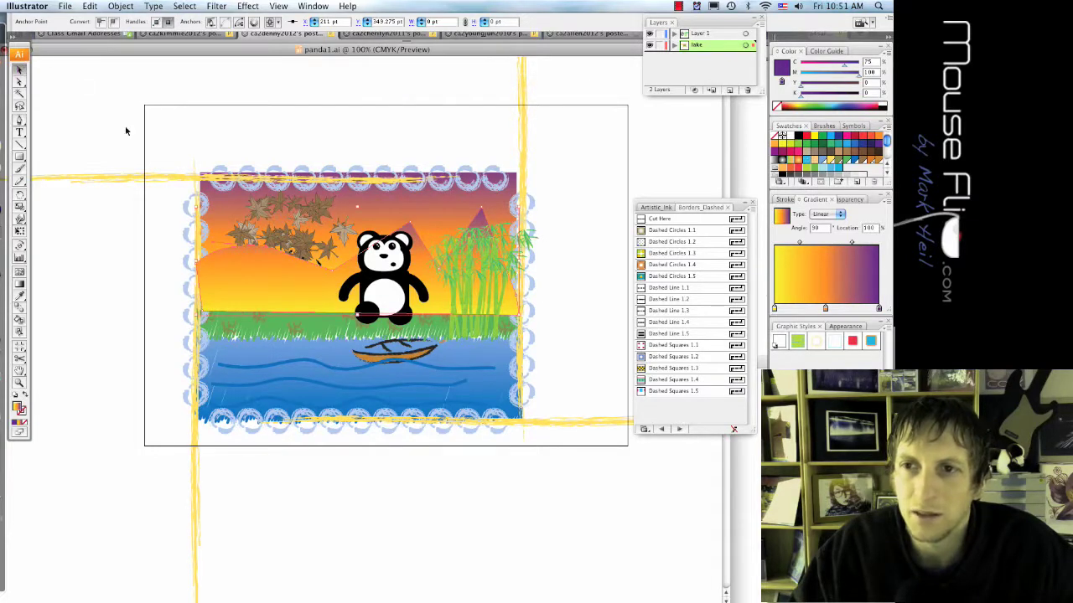
pyautogui.click(269, 276)
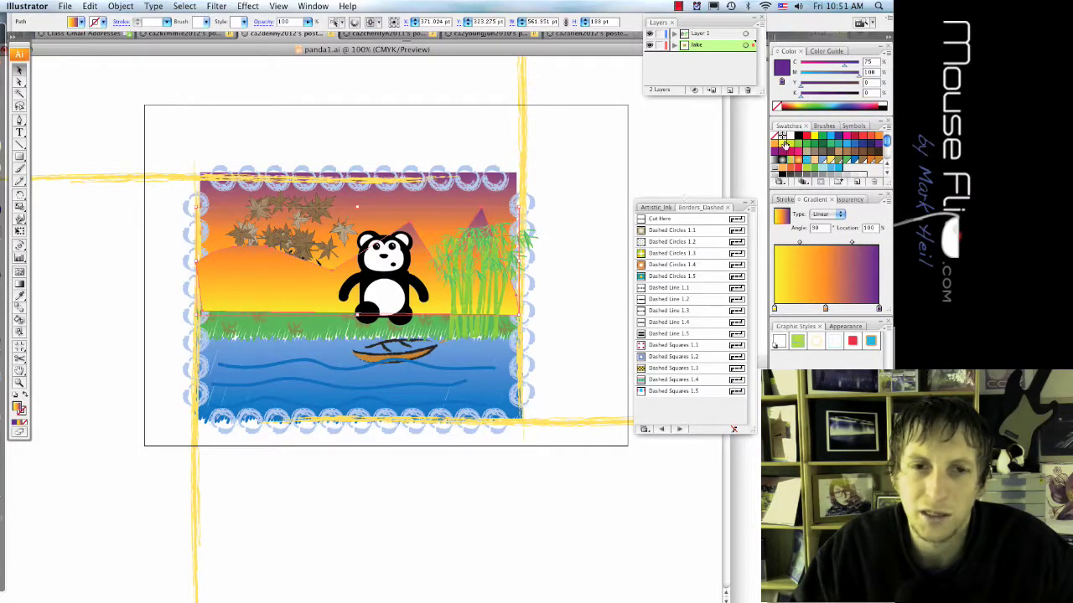
pyautogui.click(796, 136)
pyautogui.click(790, 174)
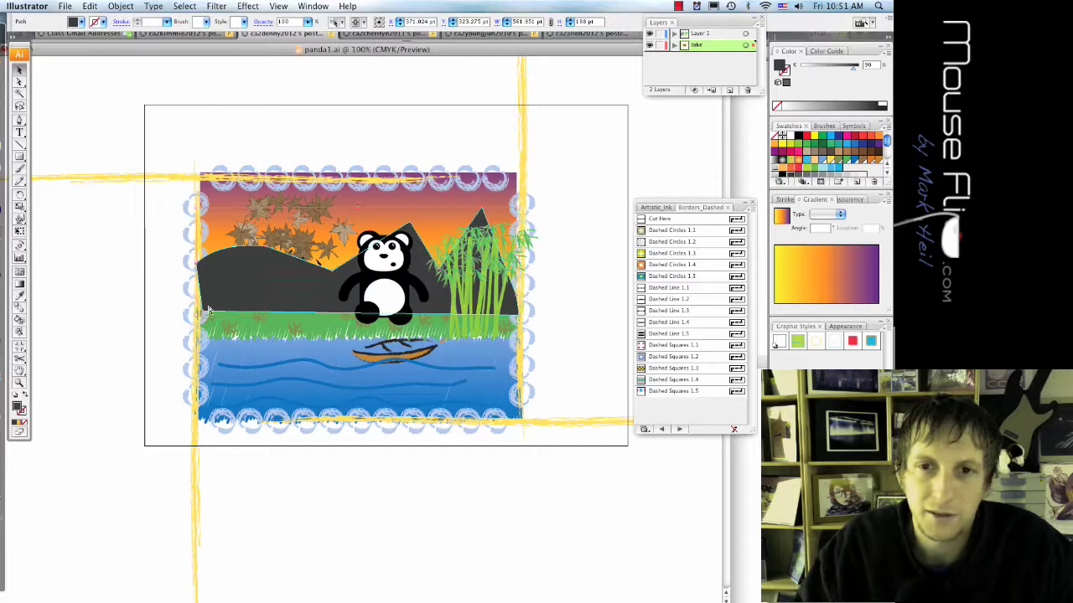
# Step: Try sending the mountains behind everything on the lake layer, and undo it
pyautogui.press('Delete')
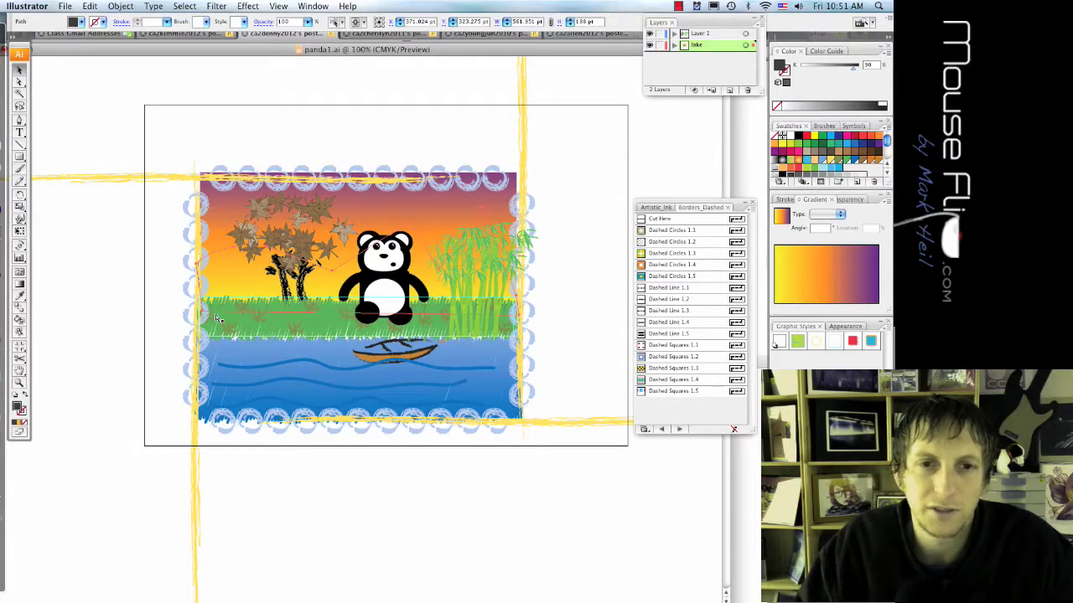
pyautogui.press('super+z')
pyautogui.click(555, 387)
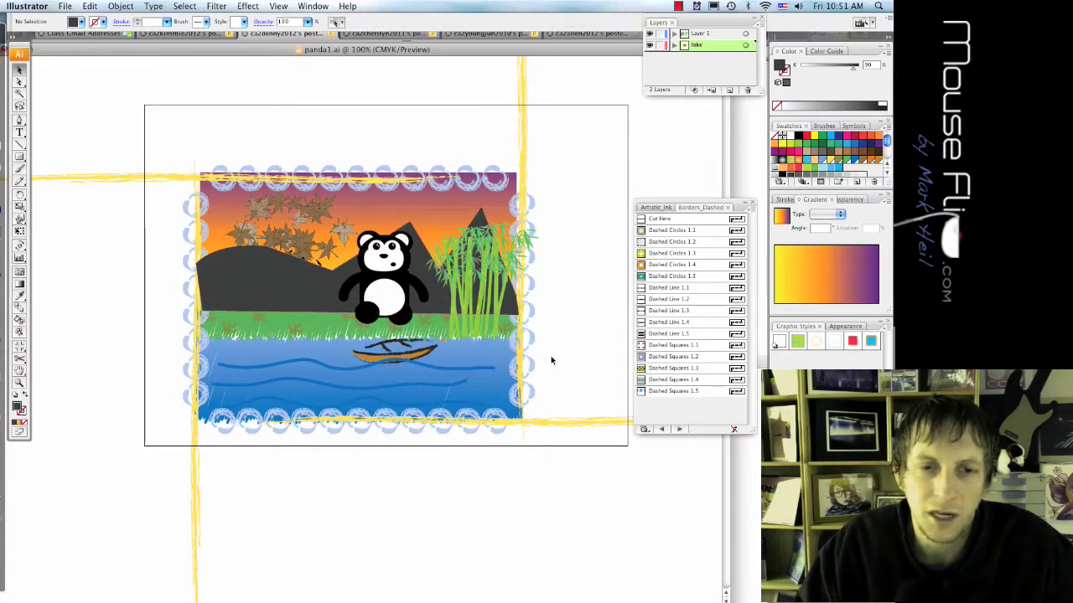
# Step: Move the mountains back in the stacking order so they sit behind the grass and tree but in front of the sky
pyautogui.click(302, 287)
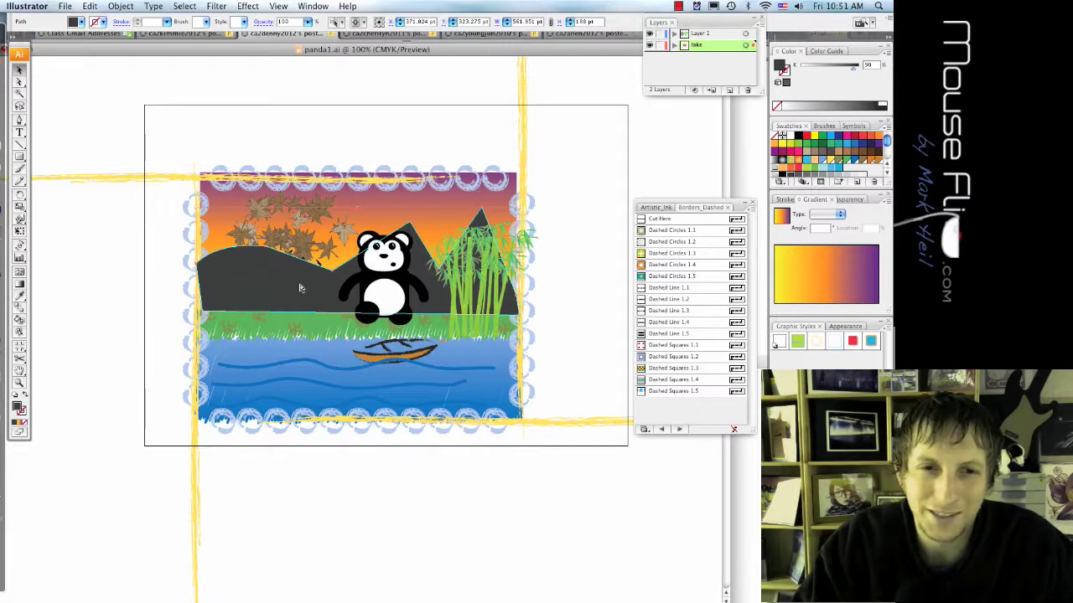
pyautogui.press('super+[')
pyautogui.press('super+[')
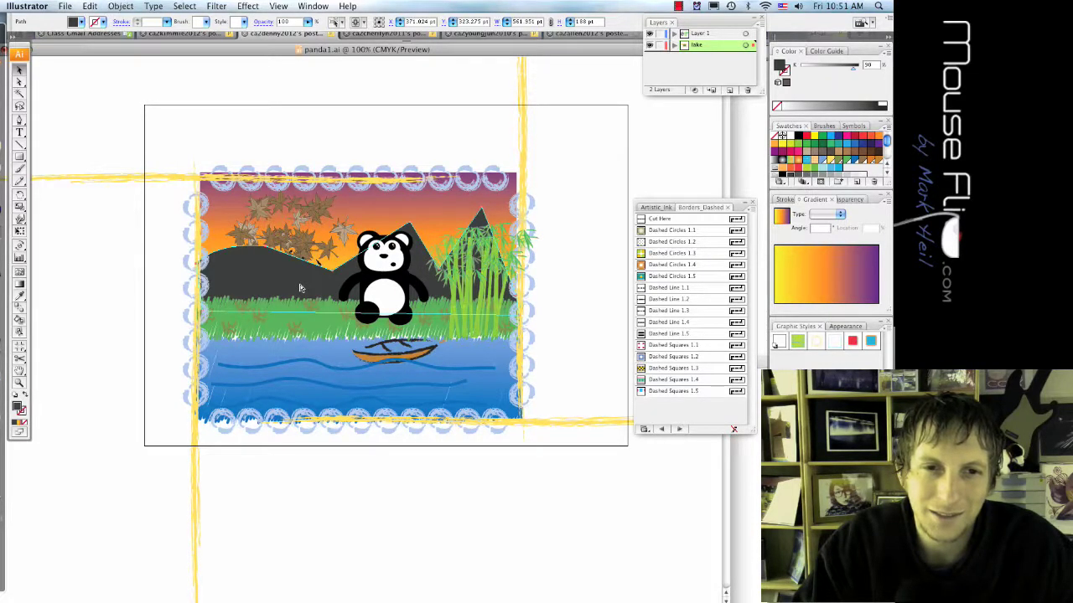
pyautogui.press('super+[')
pyautogui.press('super+[')
pyautogui.press('super+[')
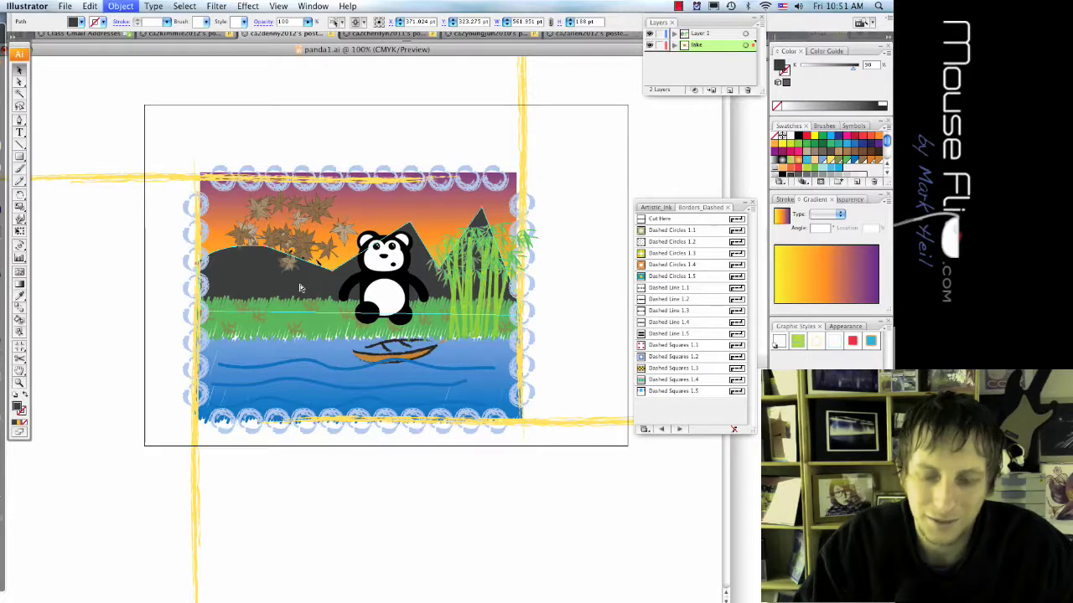
pyautogui.press('super+[')
pyautogui.press('super+[')
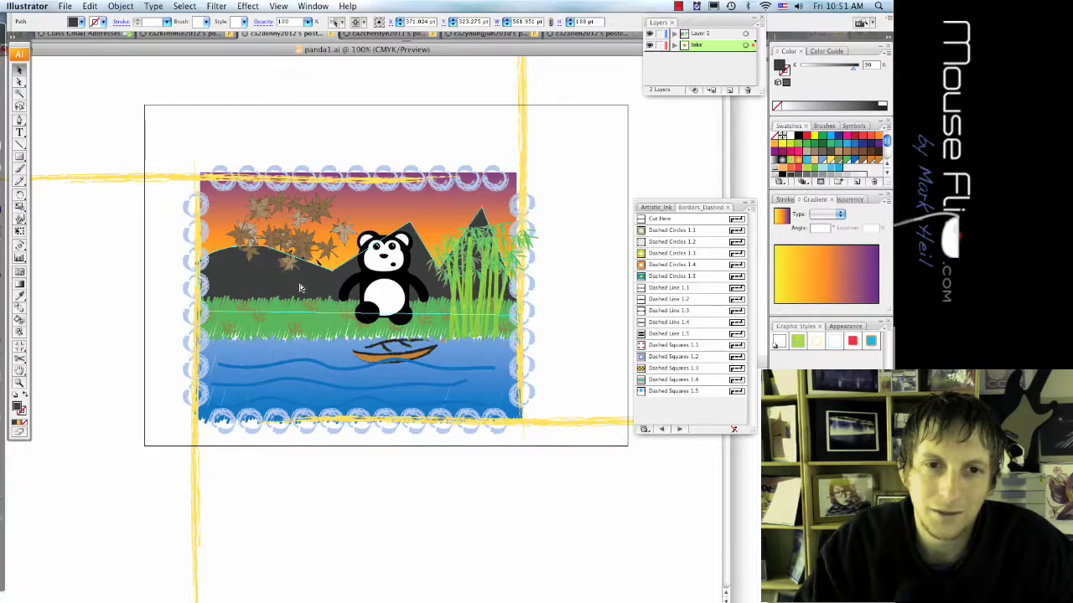
pyautogui.press('super+[')
pyautogui.press('super+[')
pyautogui.press('super+[')
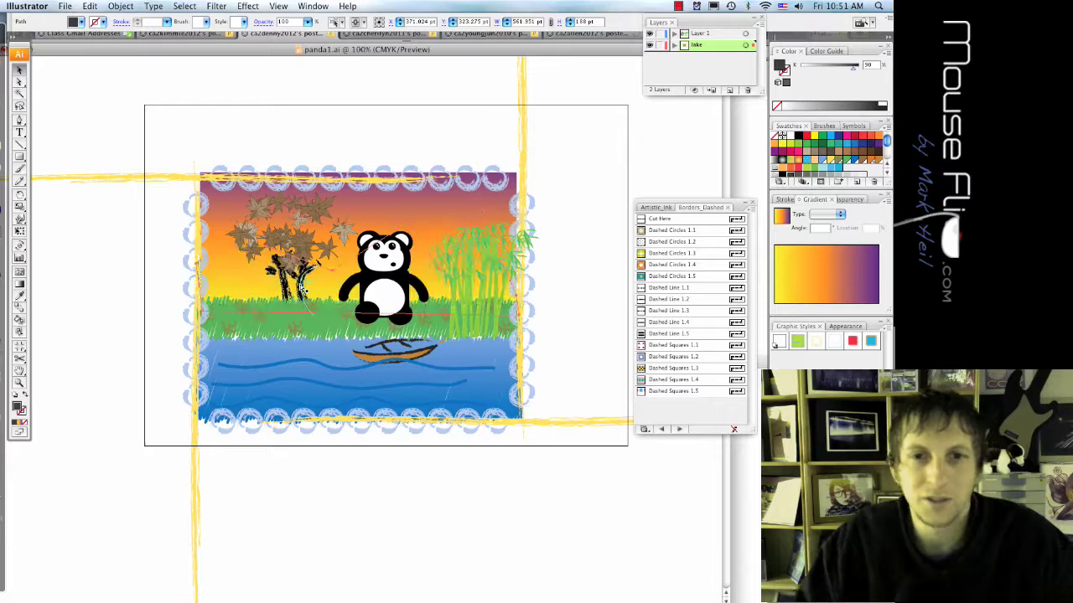
pyautogui.press('super+shift+]')
pyautogui.press('super+[')
pyautogui.press('super+[')
pyautogui.press('super+[')
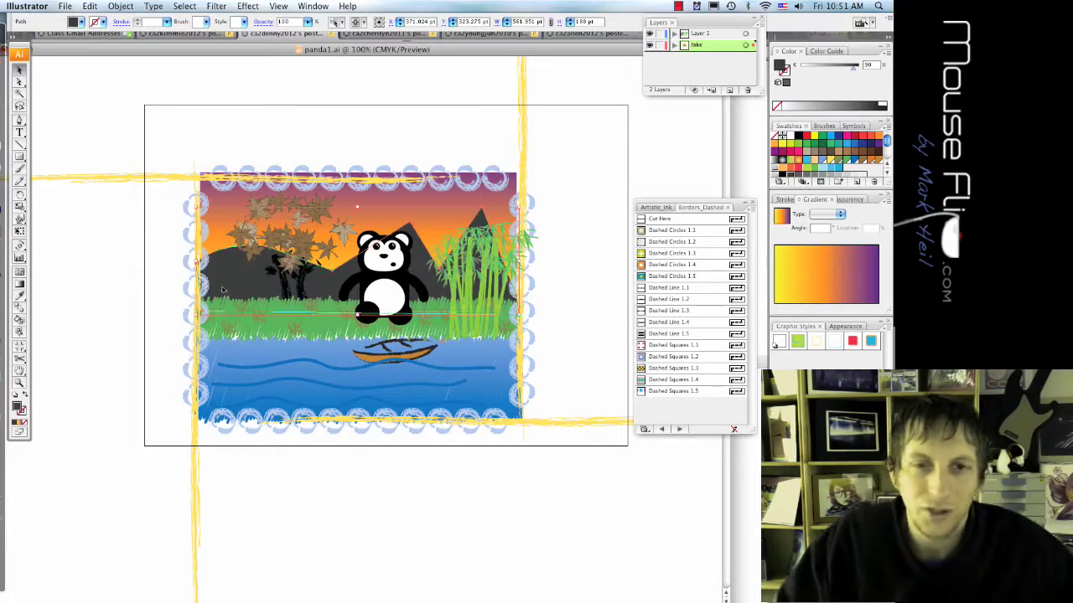
pyautogui.click(143, 330)
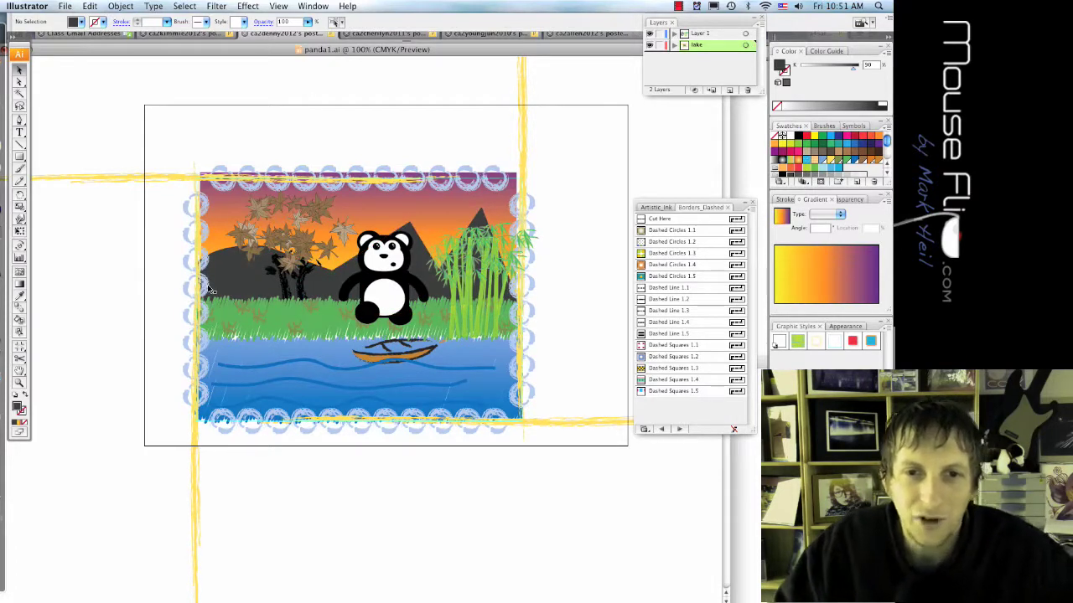
pyautogui.scroll(-3, 212, 288)
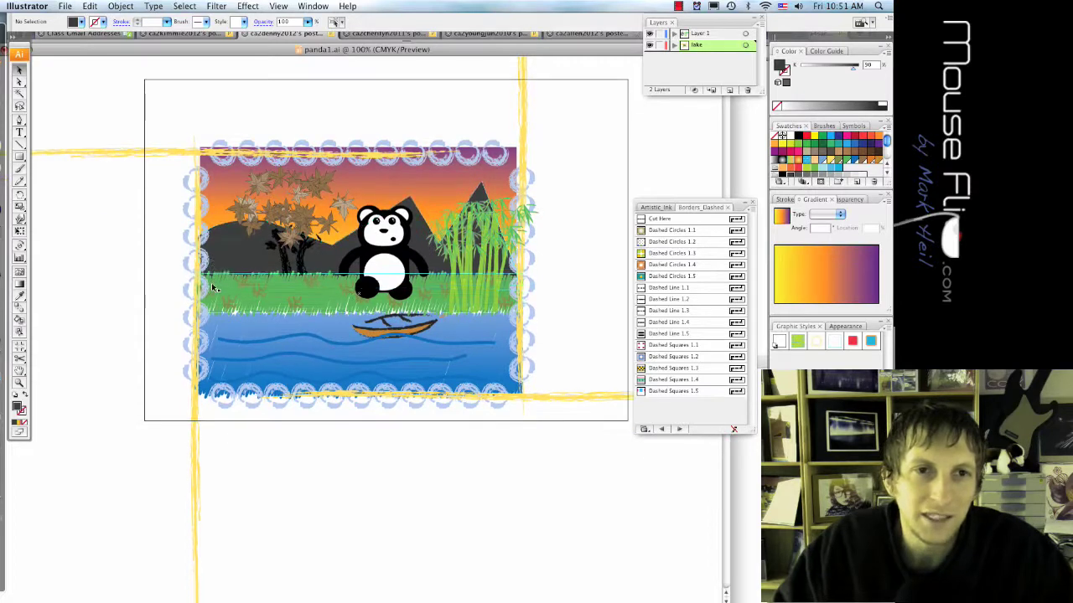
# Step: Define a crop area of about 632 × 489 pt around the bordered illustration, keeping the custom crop options
pyautogui.scroll(-1, 212, 289)
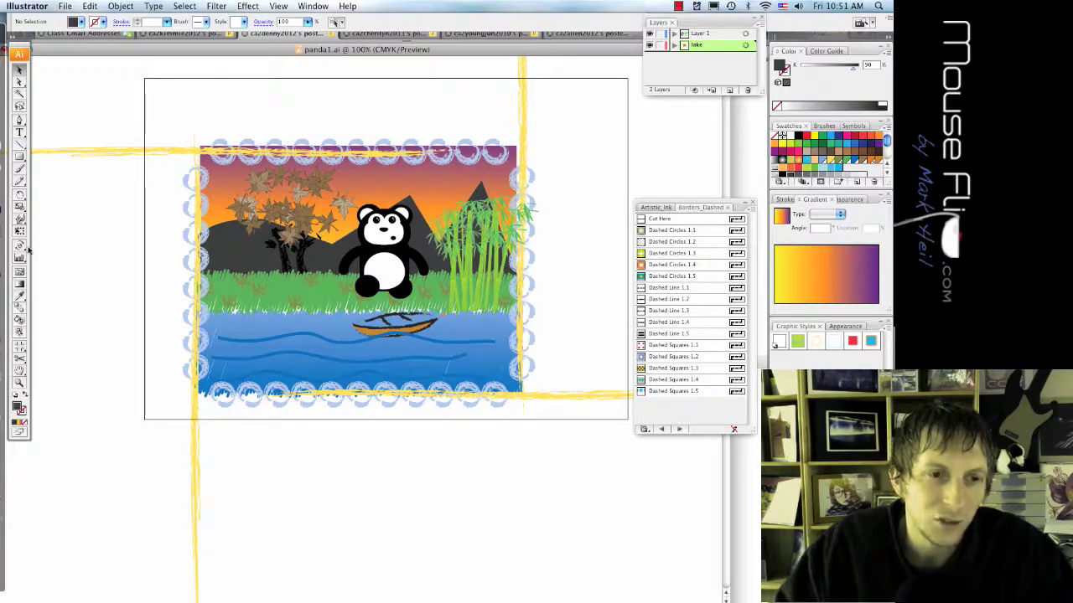
pyautogui.click(20, 348)
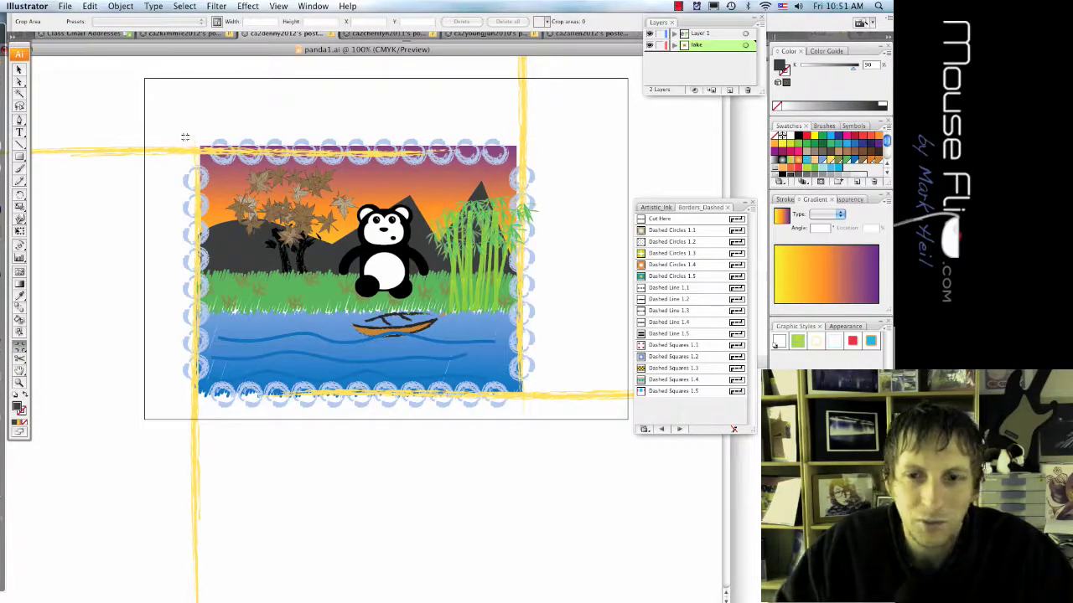
pyautogui.moveTo(179, 134); pyautogui.dragTo(541, 413)
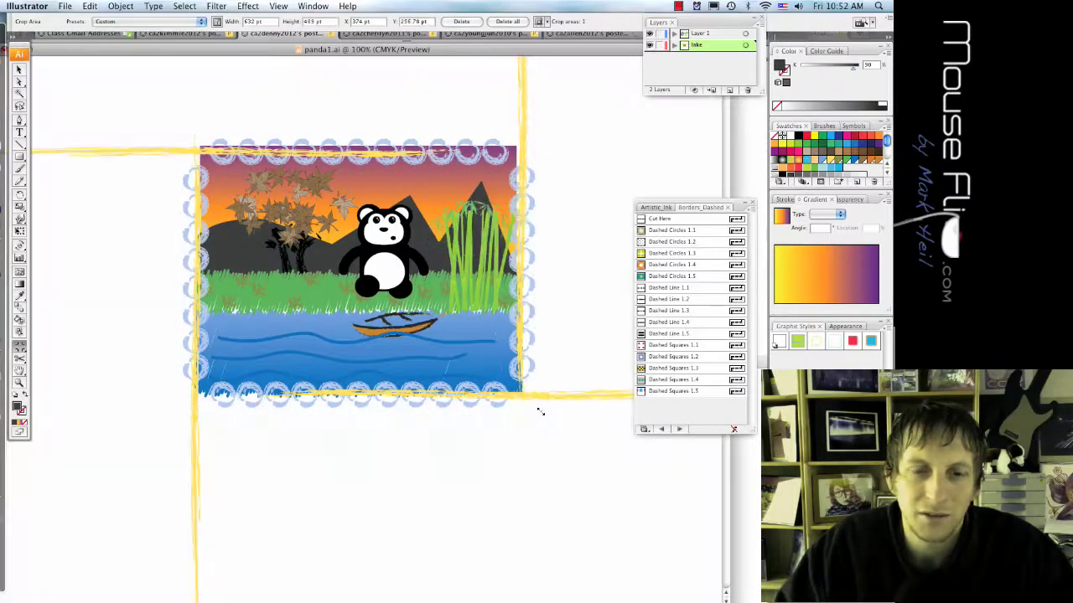
pyautogui.press('Return')
pyautogui.click(575, 111)
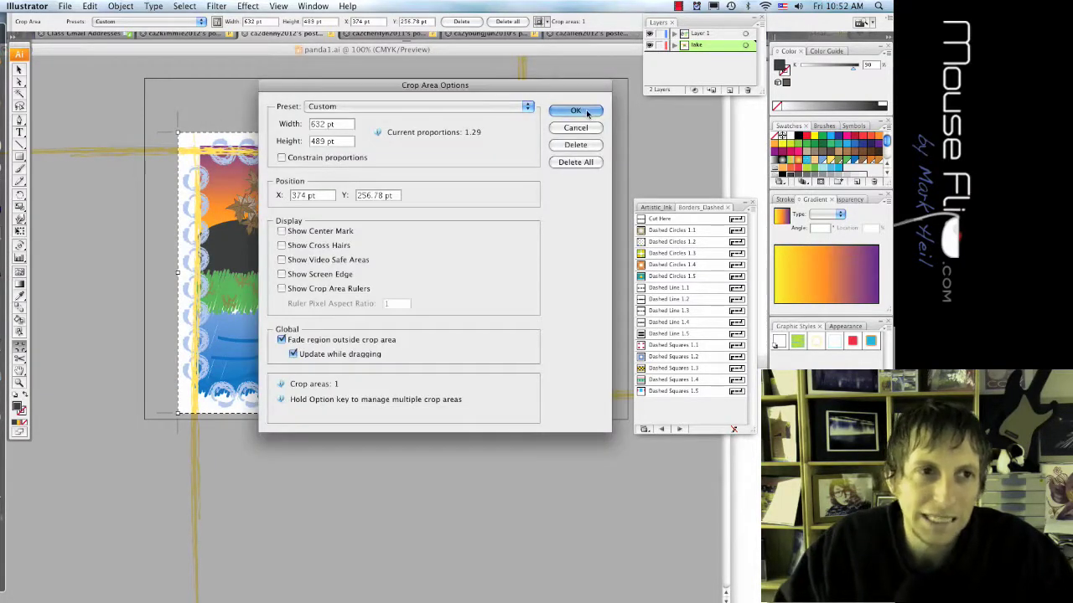
# Step: Draw a dark gray rectangle of about 642 × 495 pt covering the crop area and send it behind the lake artwork
pyautogui.scroll(-2, 485, 335)
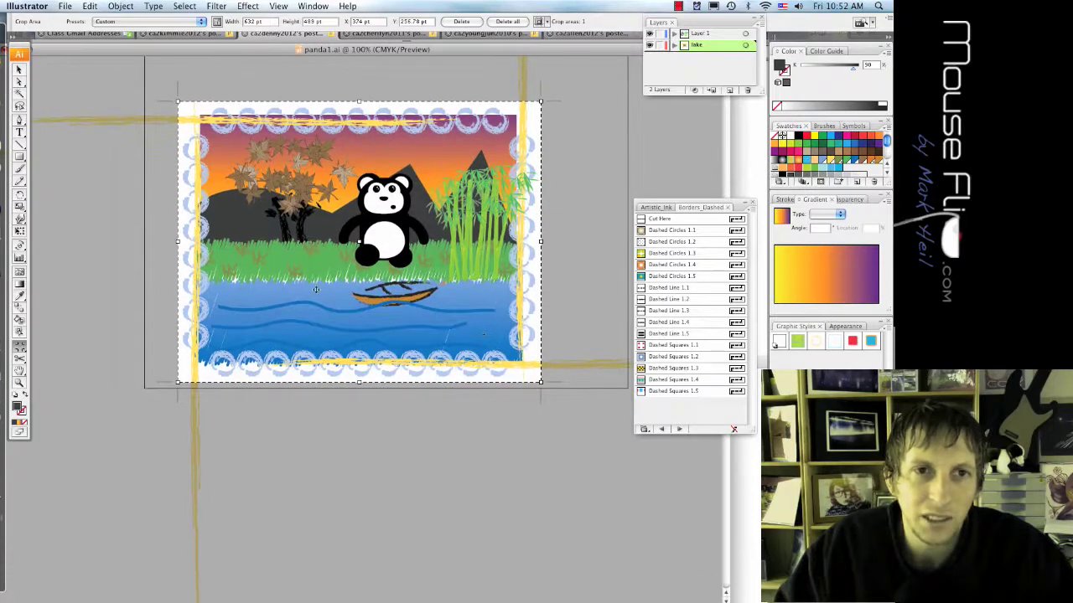
pyautogui.click(20, 157)
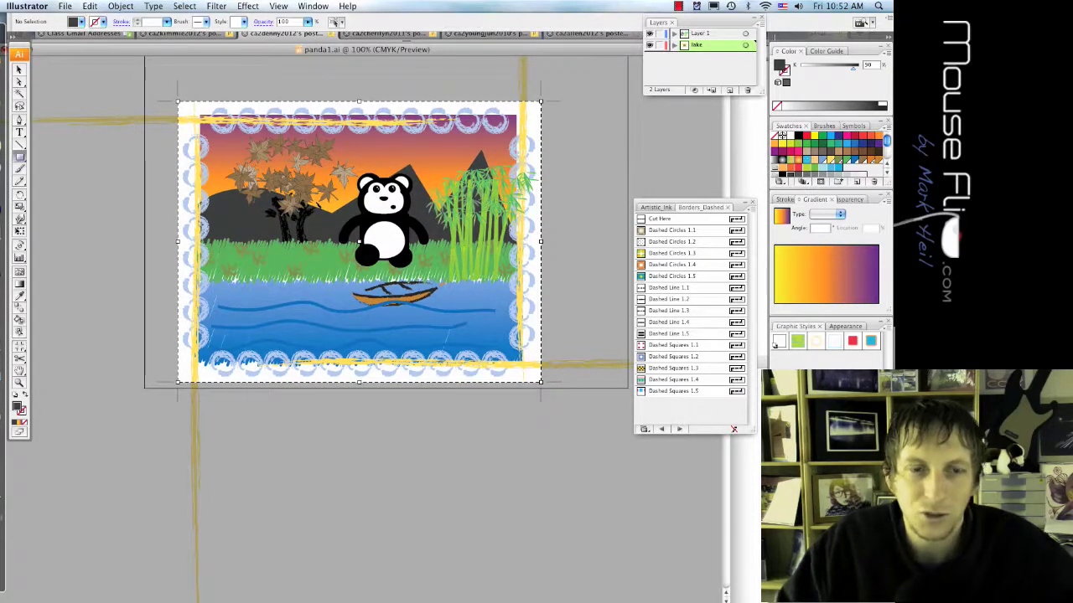
pyautogui.moveTo(185, 105); pyautogui.dragTo(481, 371)
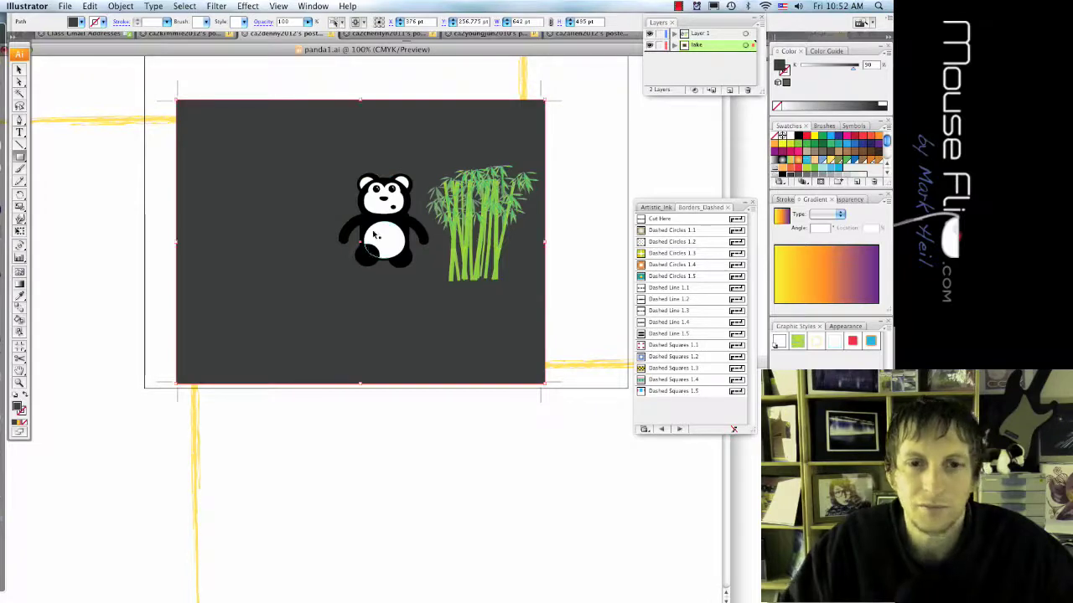
pyautogui.click(20, 70)
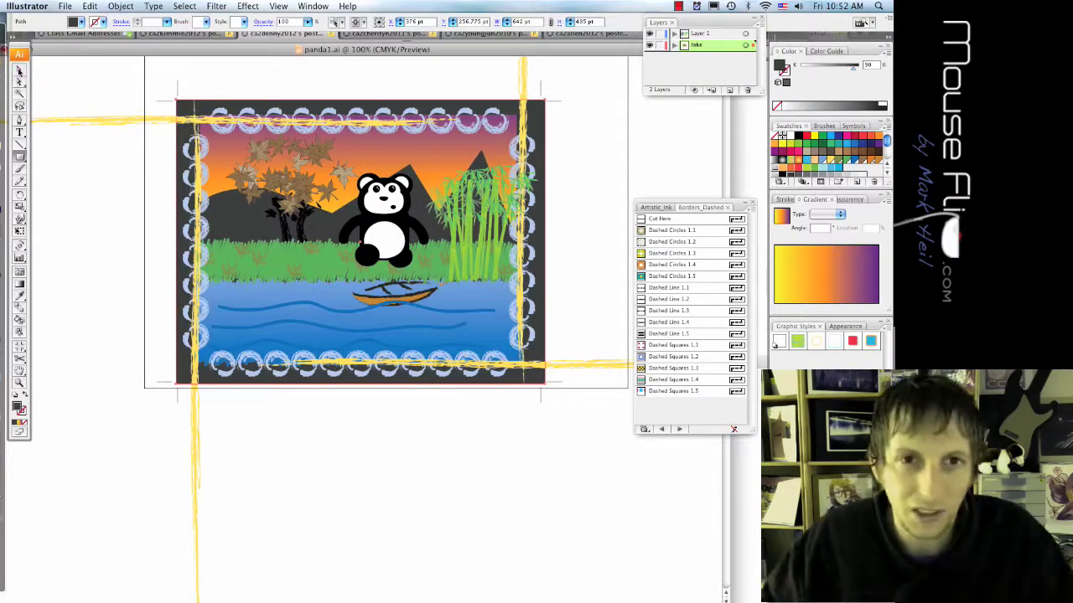